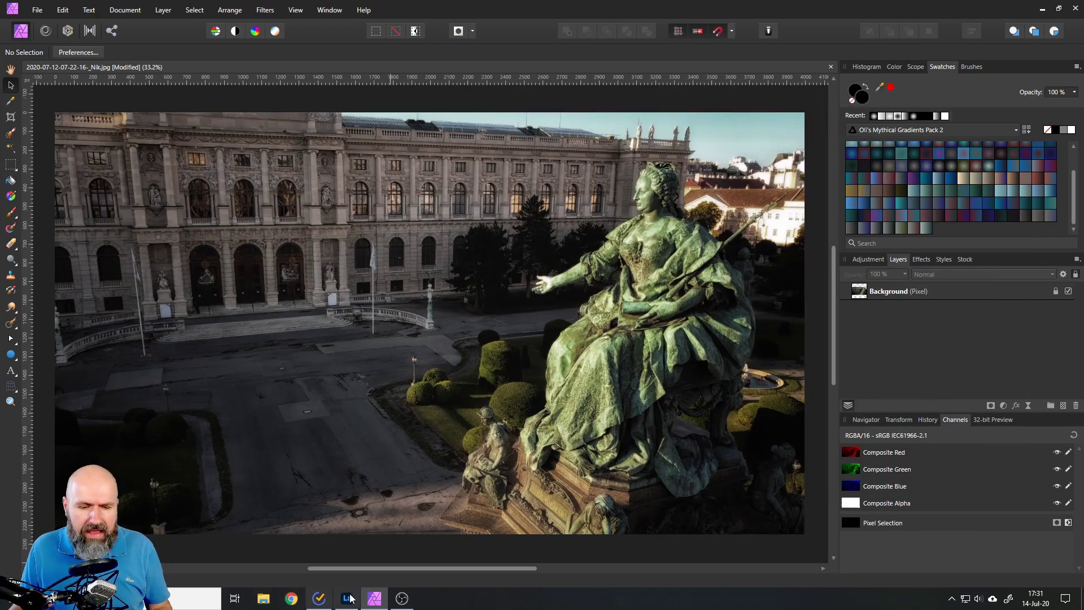
# In Lightroom, add a radial gradient over the palace facade with +1.44 exposure and added texture
pyautogui.click(348, 598)
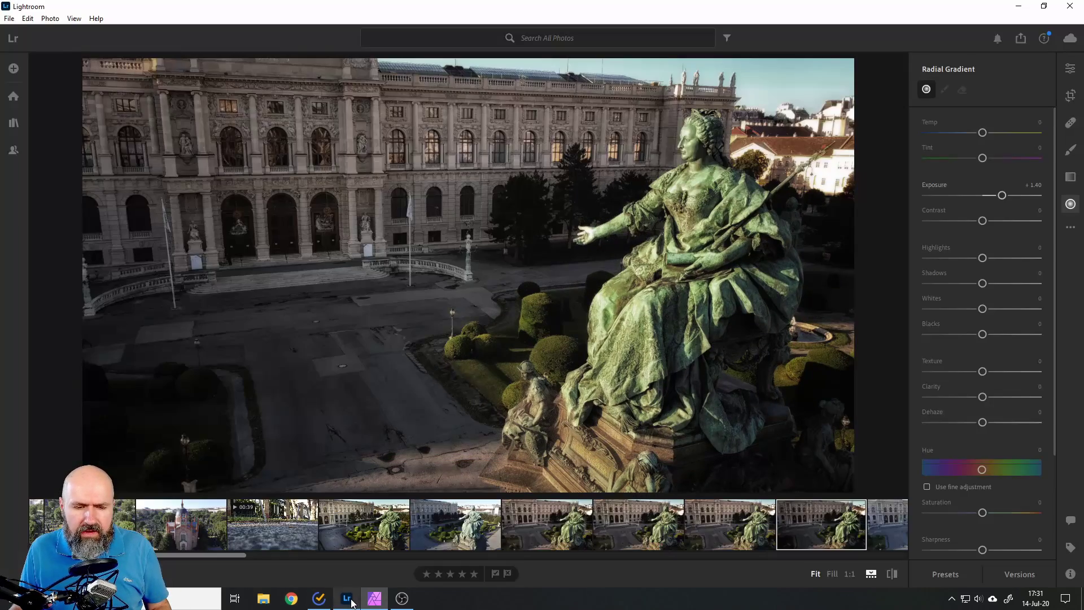
pyautogui.click(1070, 204)
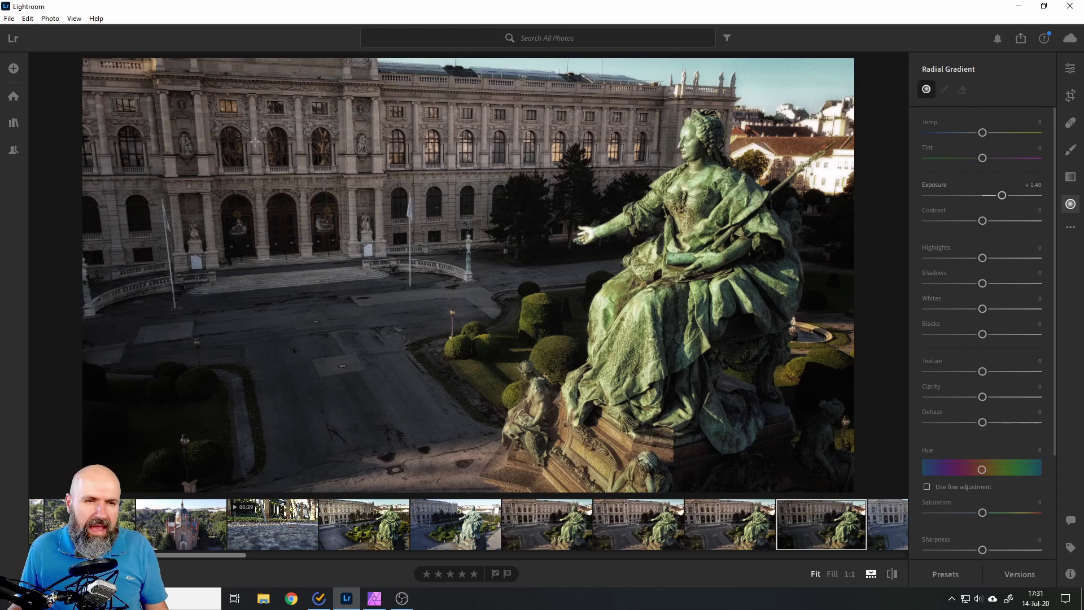
pyautogui.moveTo(235, 136); pyautogui.dragTo(534, 272)
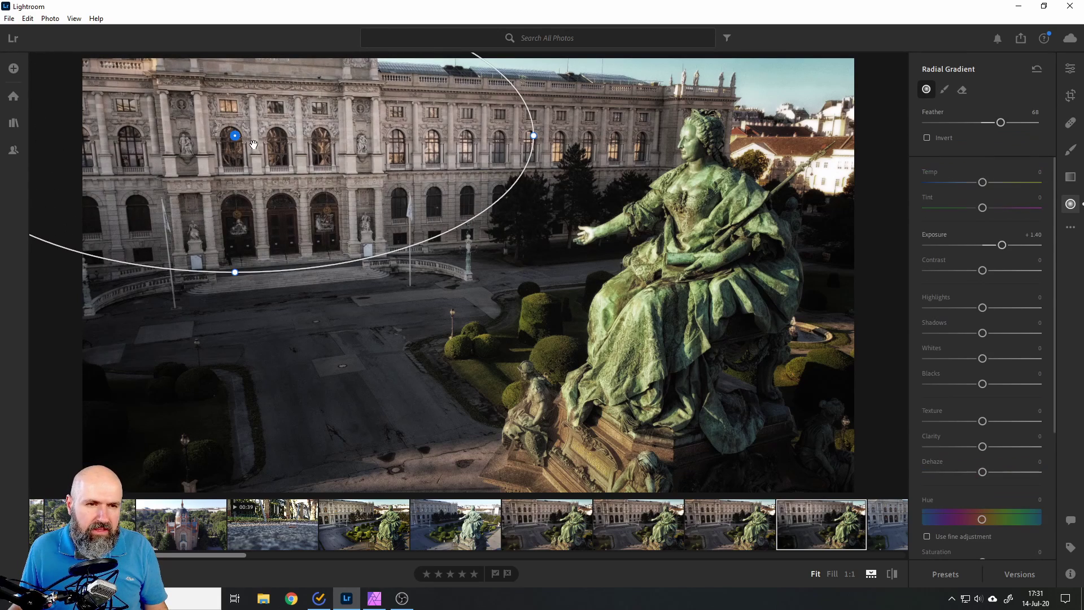
pyautogui.moveTo(254, 145); pyautogui.dragTo(333, 177)
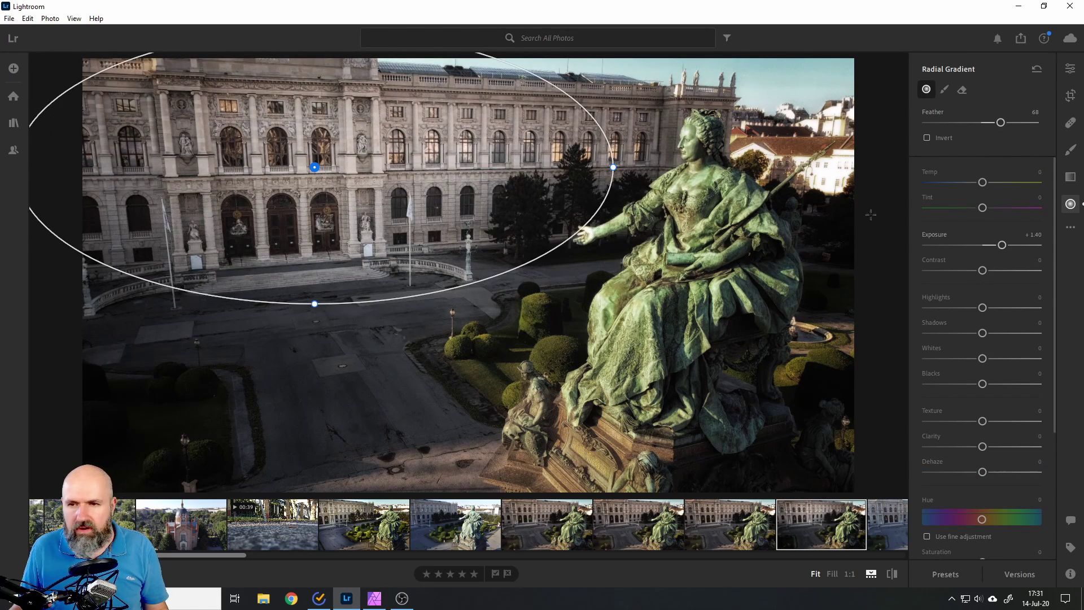
pyautogui.moveTo(1001, 245)
pyautogui.mouseDown()
pyautogui.moveTo(992, 246)
pyautogui.moveTo(1015, 247)
pyautogui.moveTo(1002, 249)
pyautogui.mouseUp()
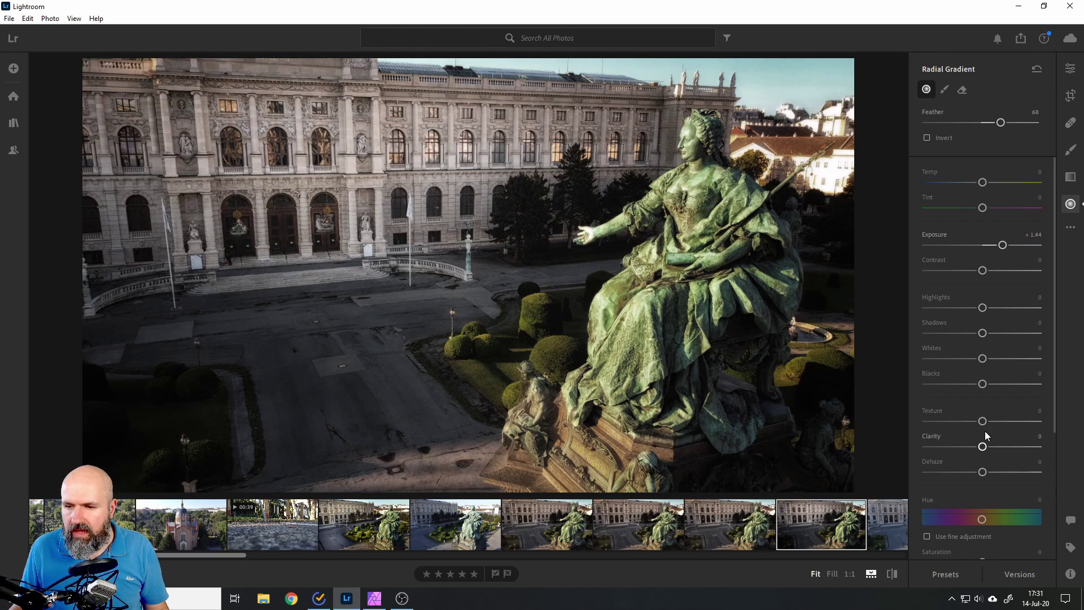
pyautogui.moveTo(984, 423); pyautogui.dragTo(994, 446)
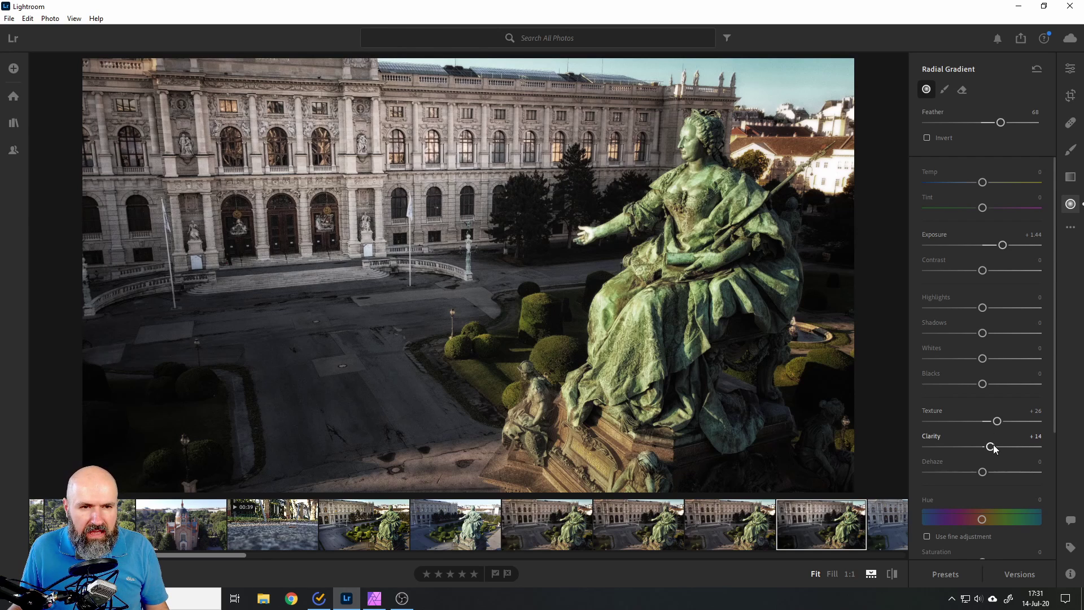
pyautogui.moveTo(615, 167); pyautogui.dragTo(703, 167)
pyautogui.moveTo(569, 278); pyautogui.dragTo(570, 251)
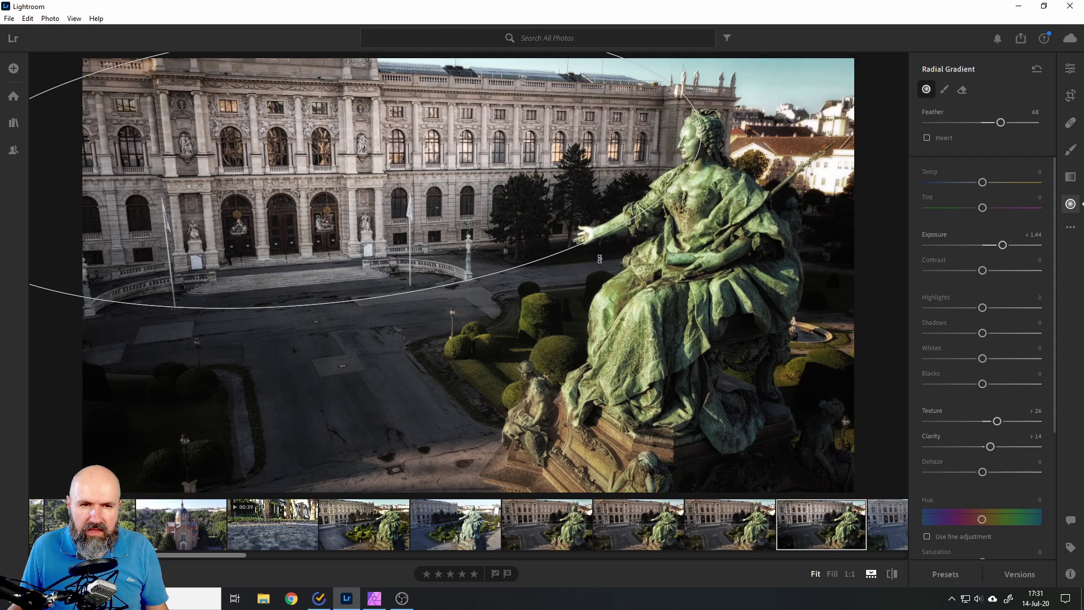
# Add a second radial gradient over the courtyard pavement and delete the stray small gradient
pyautogui.moveTo(301, 332)
pyautogui.mouseDown()
pyautogui.moveTo(390, 417)
pyautogui.moveTo(422, 475)
pyautogui.mouseUp()
pyautogui.moveTo(431, 310); pyautogui.dragTo(401, 279)
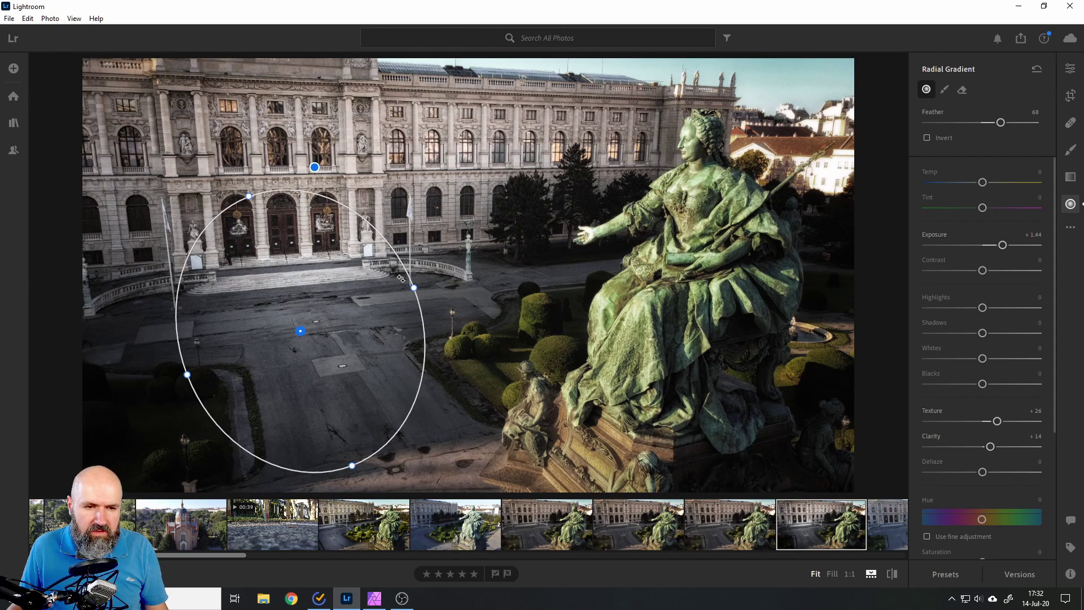
pyautogui.moveTo(300, 330); pyautogui.dragTo(330, 384)
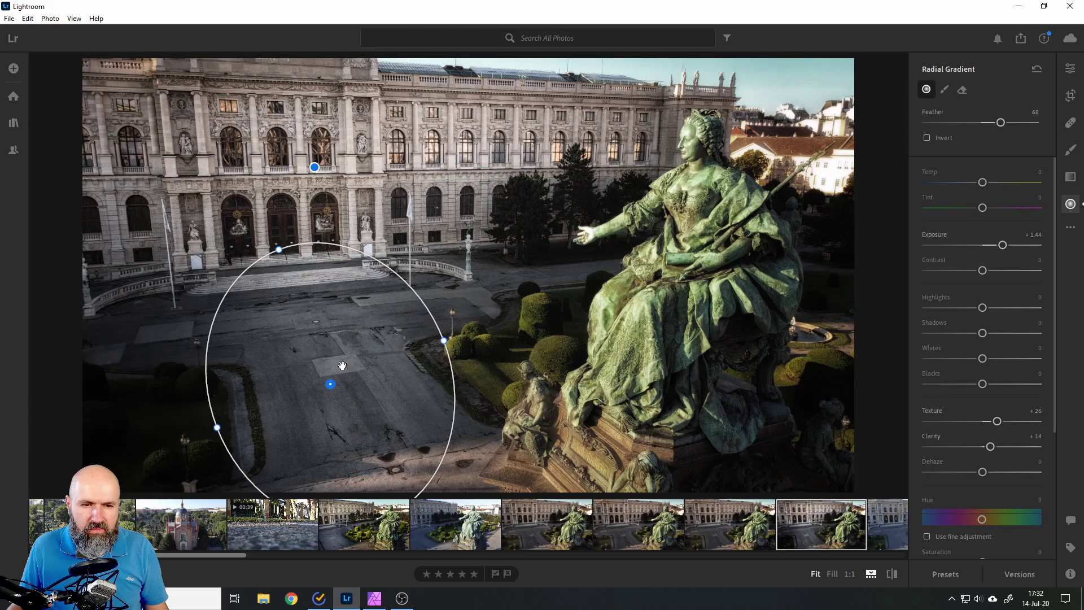
pyautogui.click(38, 63)
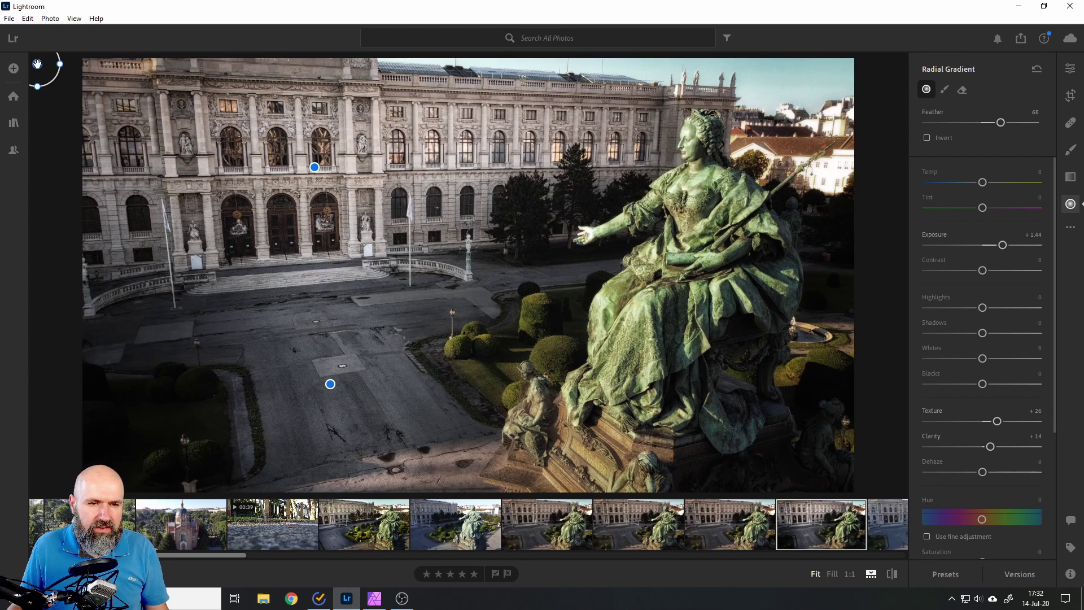
pyautogui.rightClick(38, 64)
pyautogui.click(55, 84)
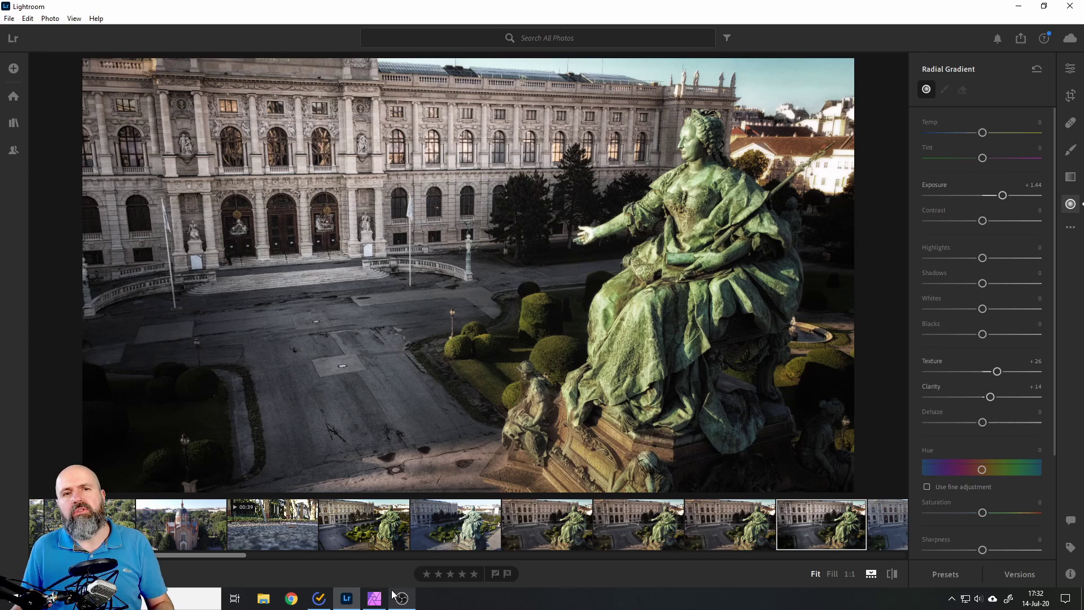
# Back in Affinity Photo, add an Exposure adjustment layer, left at 0, above the Background
pyautogui.moveTo(402, 599)
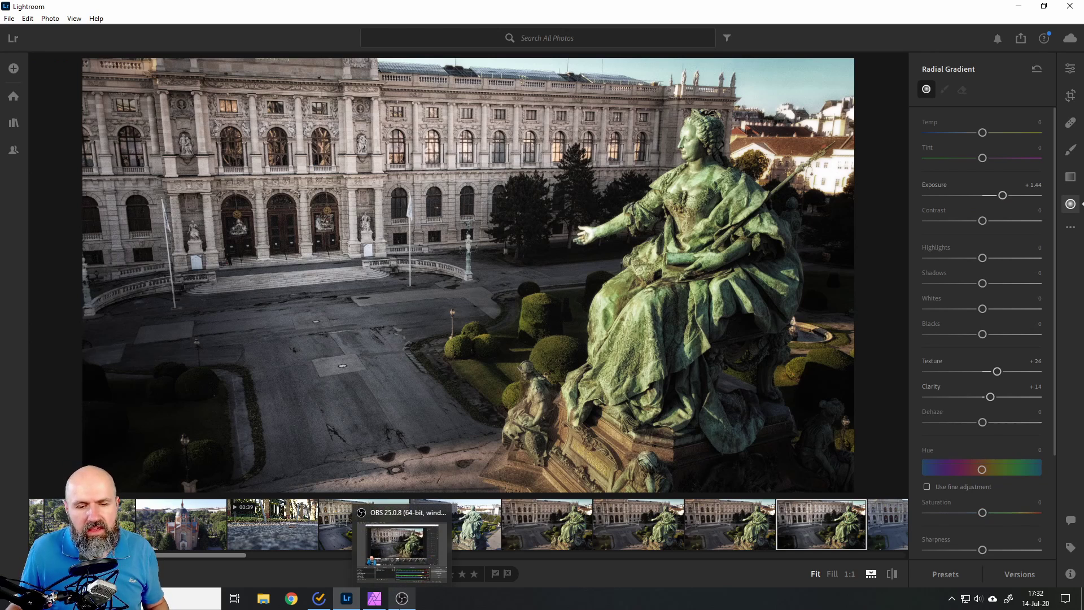
pyautogui.click(375, 598)
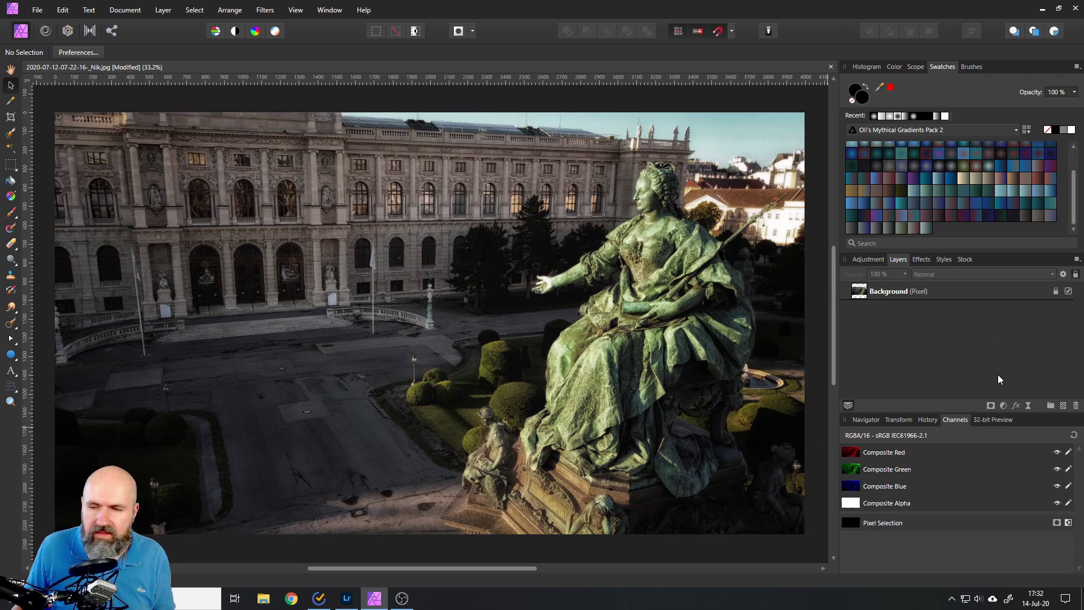
pyautogui.click(1004, 406)
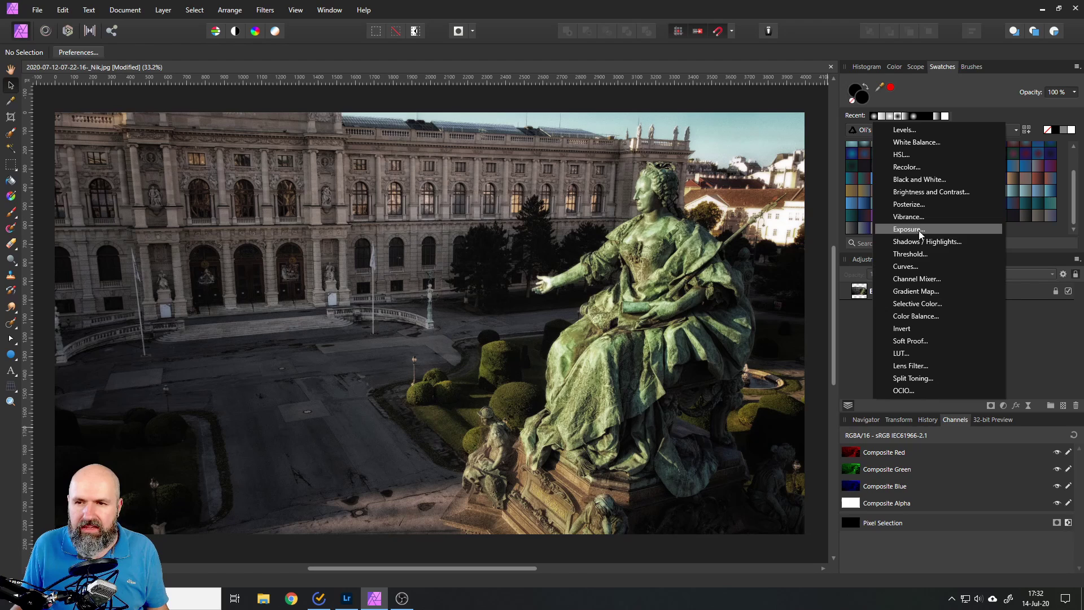
pyautogui.click(1004, 405)
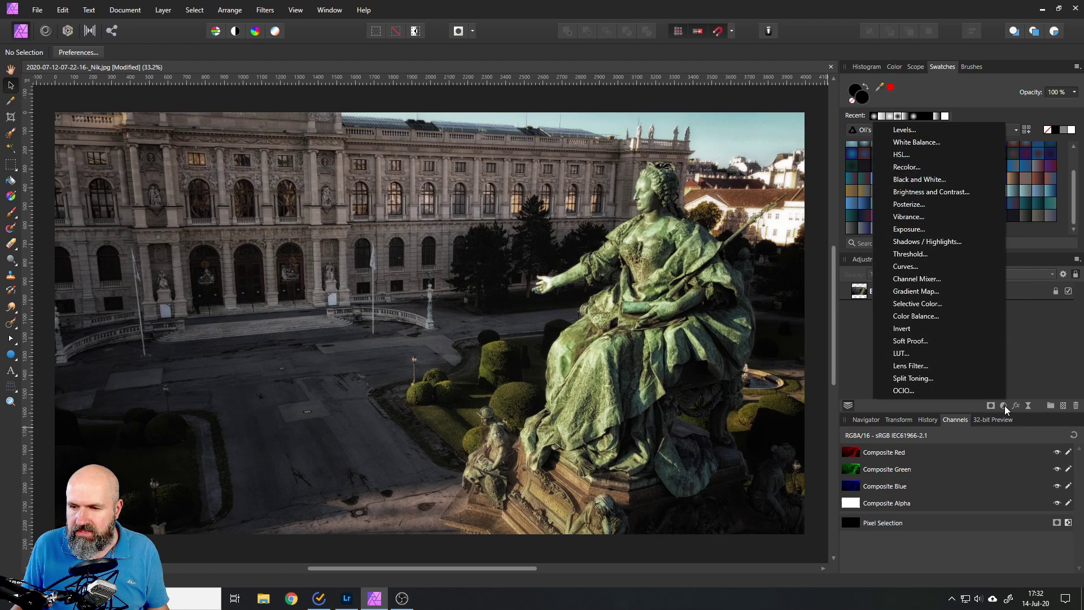
pyautogui.click(923, 230)
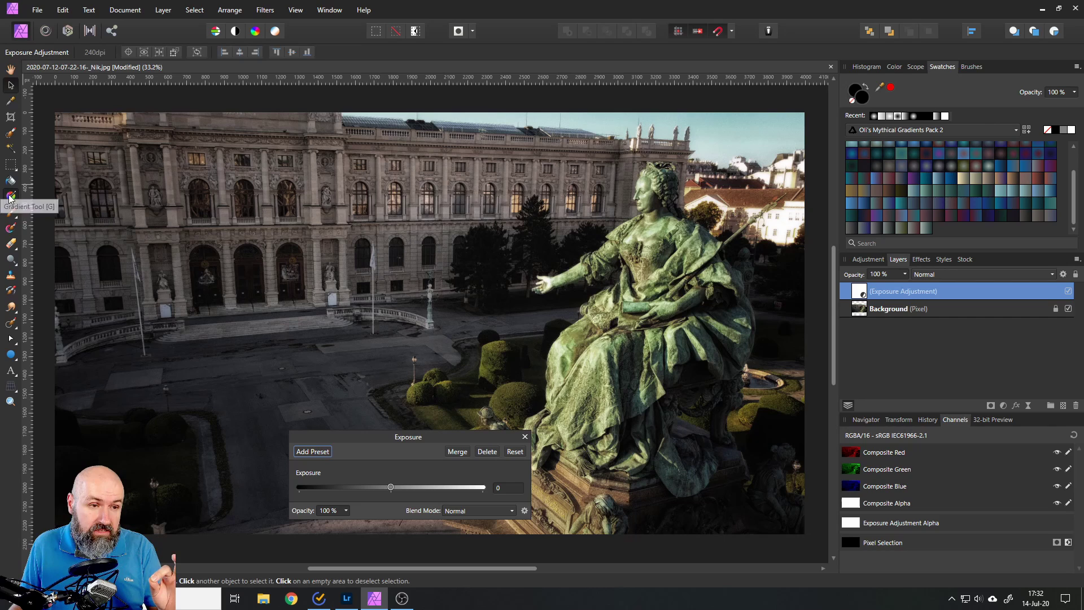
# With the Gradient Tool, set an Elliptical gradient fill running from white to black
pyautogui.click(11, 197)
pyautogui.click(120, 53)
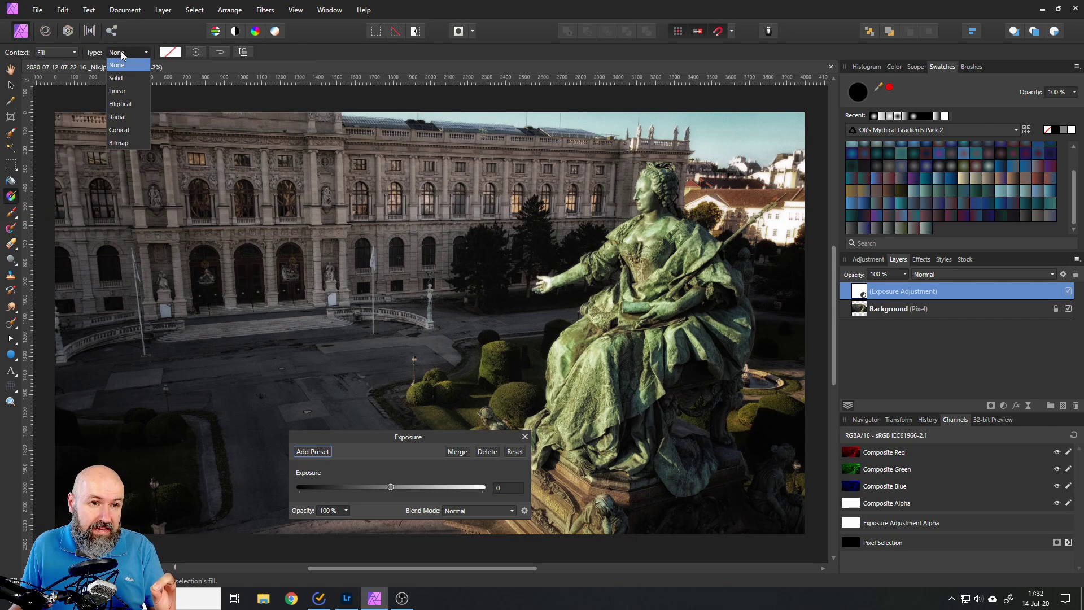
pyautogui.click(121, 105)
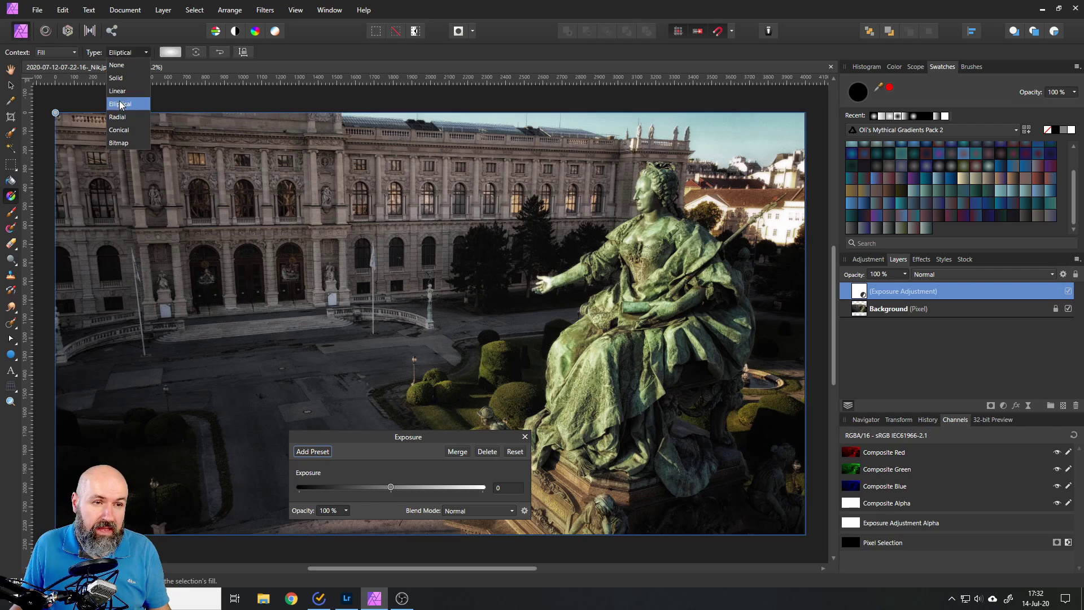
pyautogui.click(171, 52)
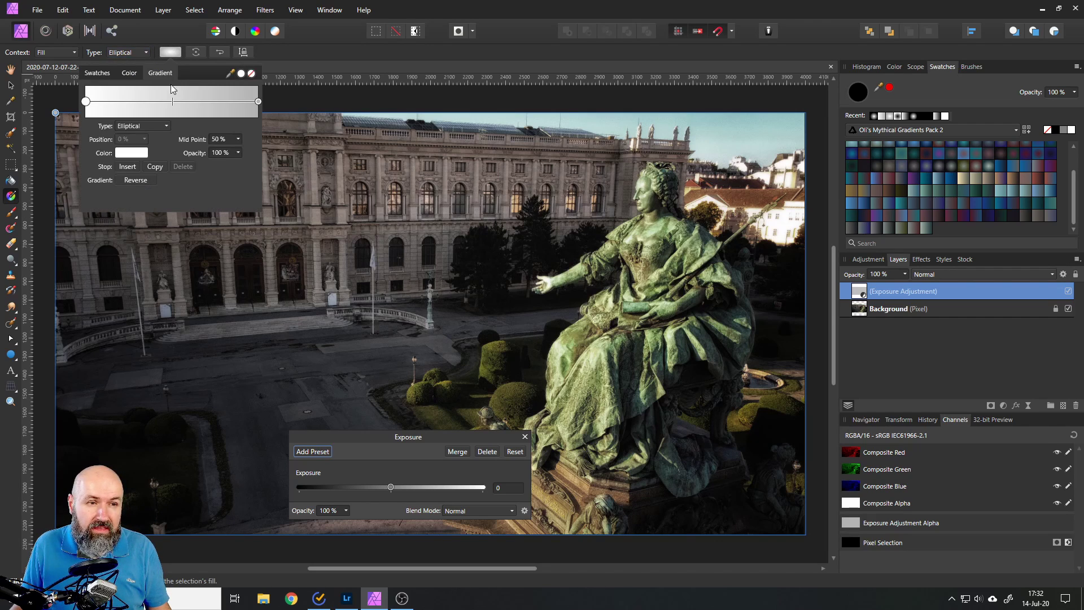
pyautogui.click(258, 101)
pyautogui.click(132, 152)
pyautogui.moveTo(136, 225); pyautogui.dragTo(162, 294)
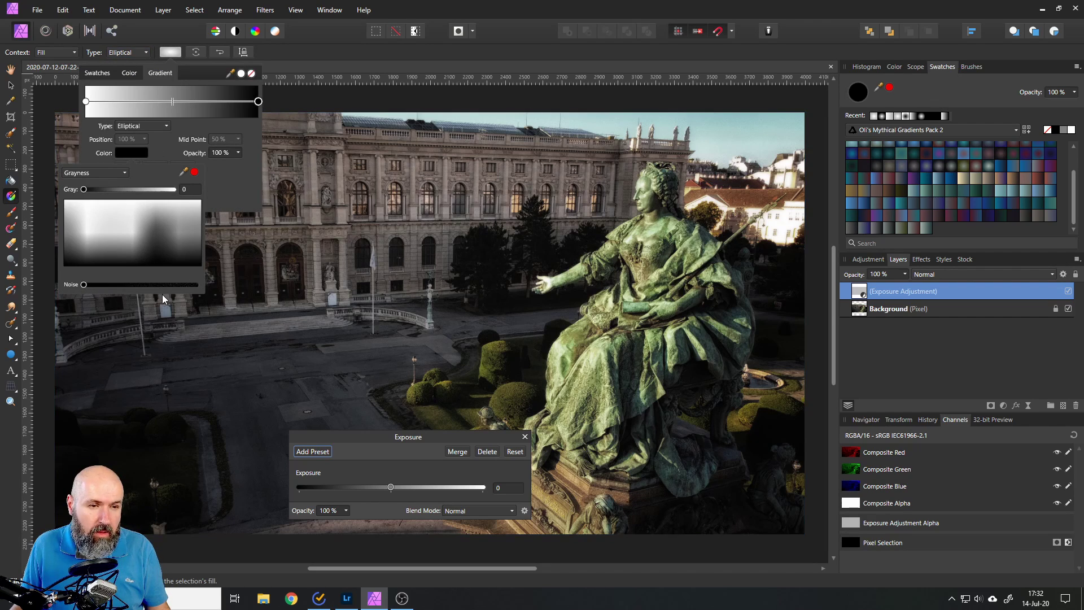
pyautogui.click(270, 82)
pyautogui.click(170, 52)
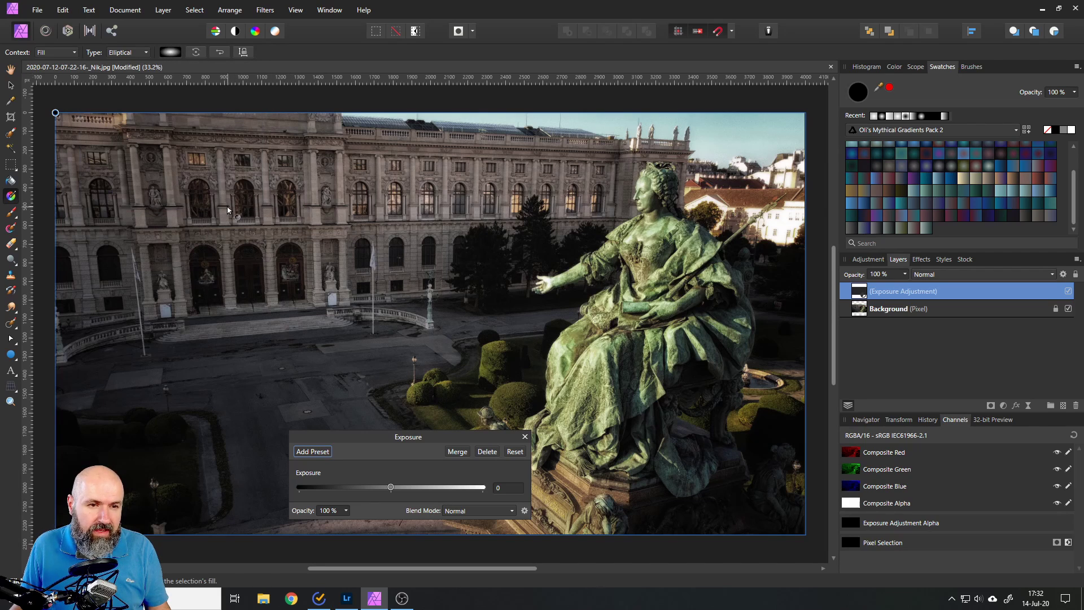
# Drag out the elliptical gradient and reshape it over the shadowed left side of the facade
pyautogui.moveTo(227, 206); pyautogui.dragTo(580, 174)
pyautogui.moveTo(227, 206); pyautogui.dragTo(245, 370)
pyautogui.moveTo(223, 169); pyautogui.dragTo(230, 230)
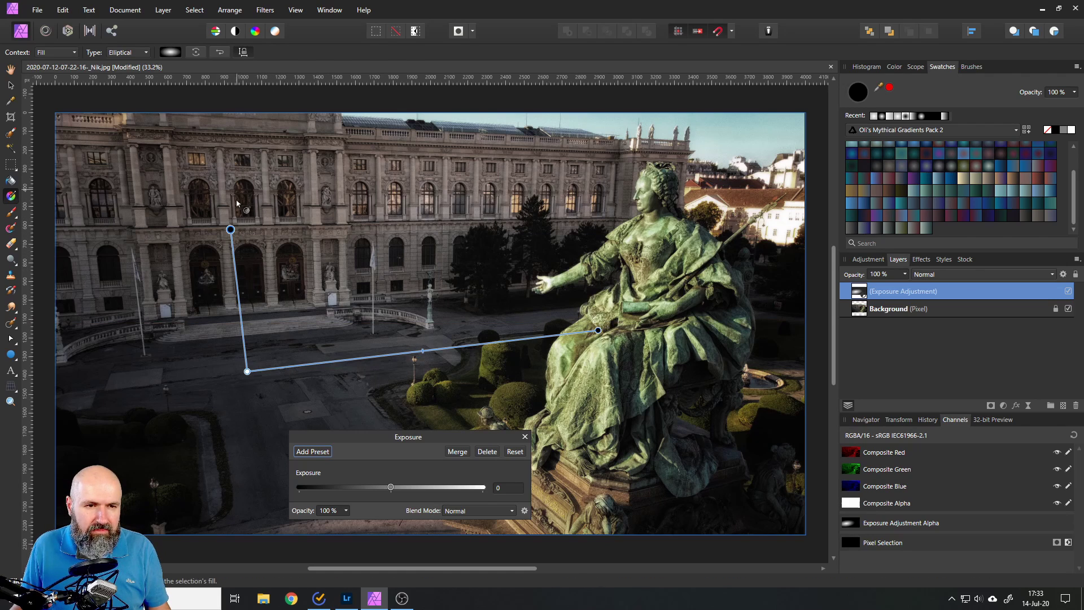
pyautogui.moveTo(230, 230)
pyautogui.mouseDown()
pyautogui.moveTo(218, 164)
pyautogui.moveTo(227, 241)
pyautogui.mouseUp()
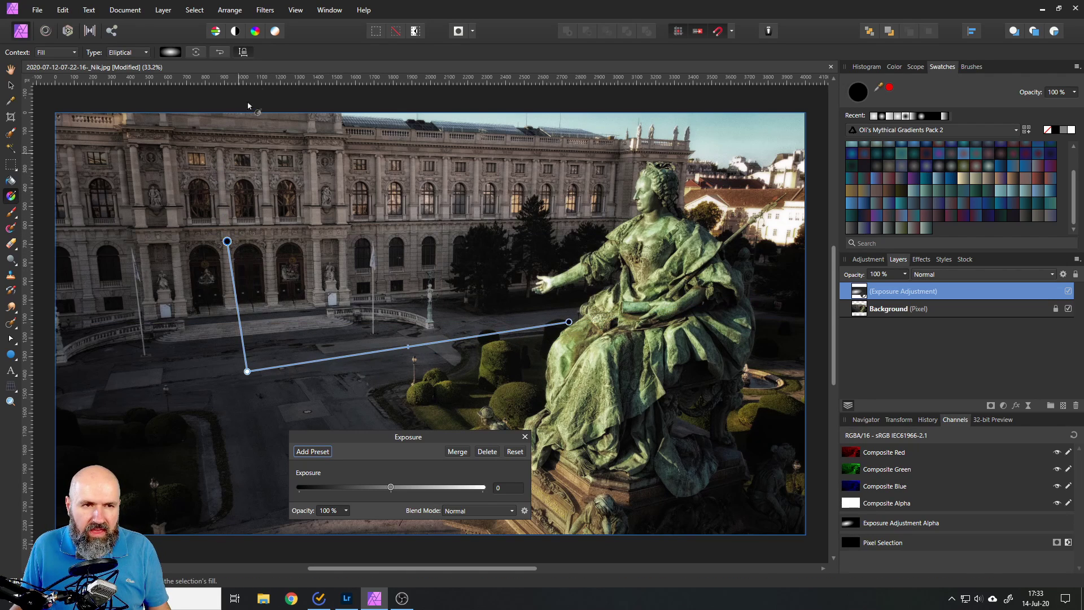
pyautogui.click(246, 54)
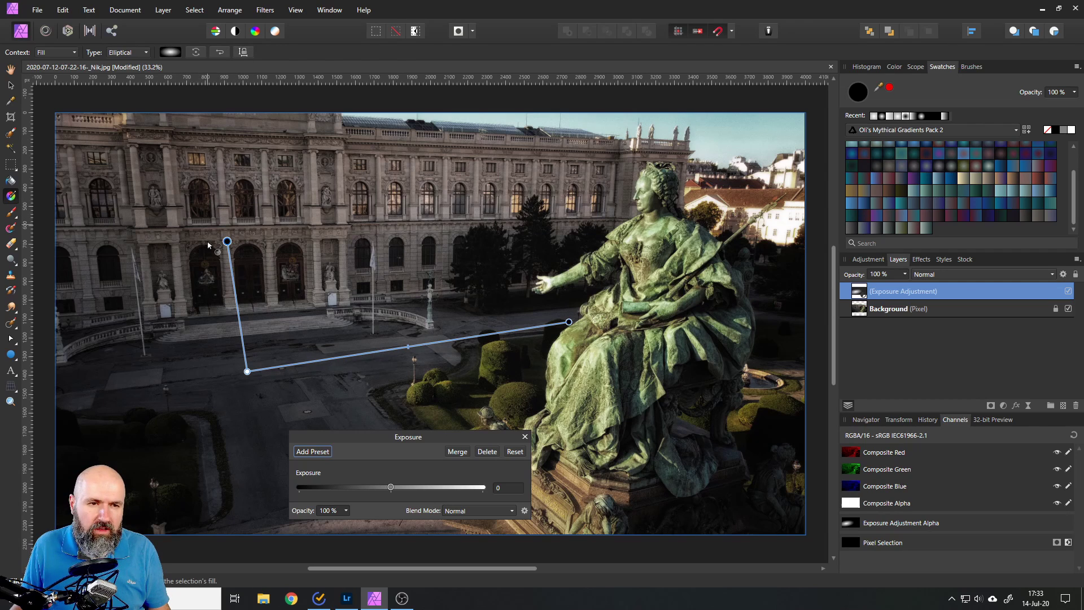
pyautogui.moveTo(228, 243); pyautogui.dragTo(225, 198)
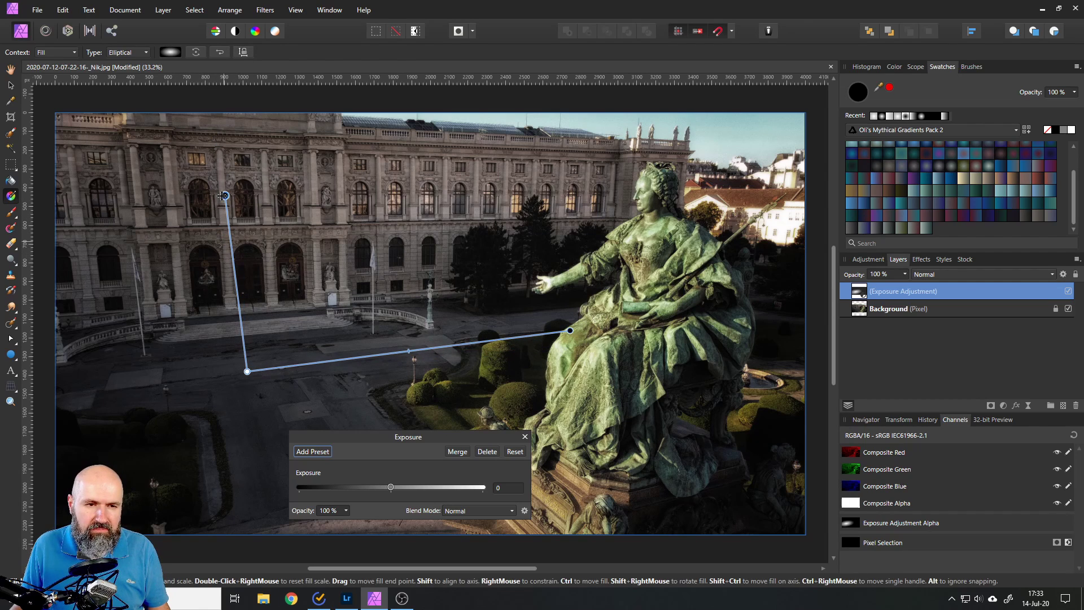
pyautogui.moveTo(246, 370); pyautogui.dragTo(240, 211)
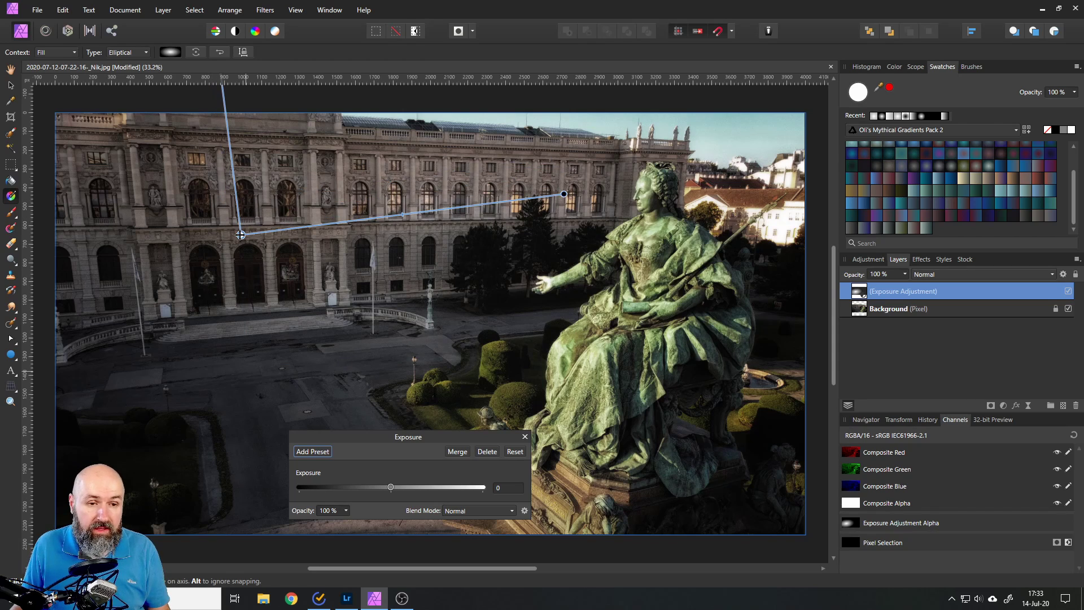
pyautogui.click(243, 51)
# Set the Exposure to 1.538 and stretch the gradient's end onto the statue's head
pyautogui.moveTo(418, 440); pyautogui.dragTo(437, 369)
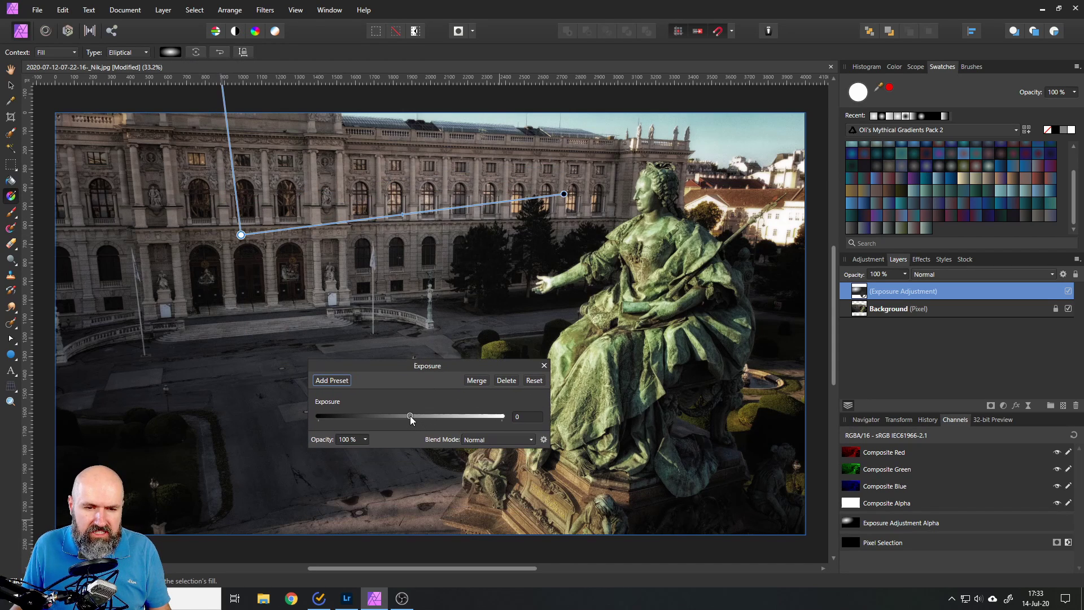
pyautogui.moveTo(410, 415)
pyautogui.mouseDown()
pyautogui.moveTo(476, 412)
pyautogui.moveTo(415, 411)
pyautogui.moveTo(421, 423)
pyautogui.mouseUp()
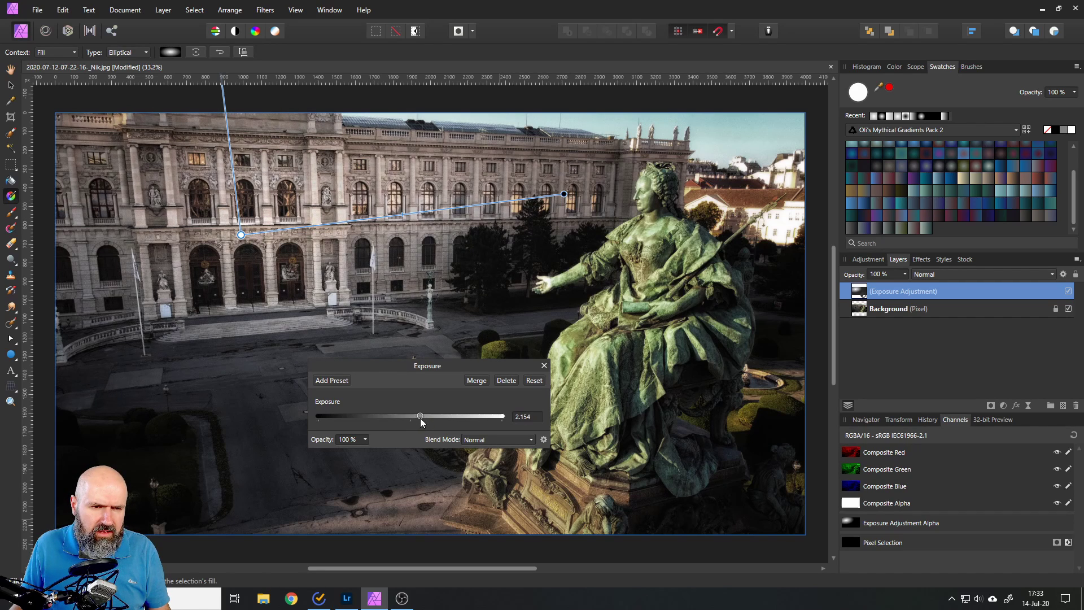
pyautogui.click(544, 365)
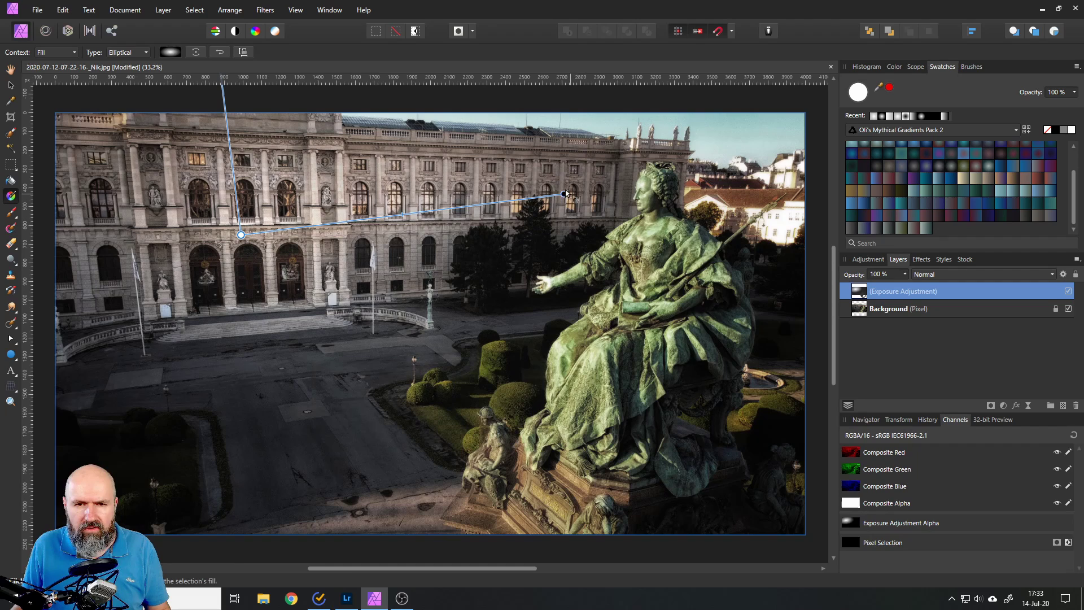
pyautogui.moveTo(565, 194); pyautogui.dragTo(643, 199)
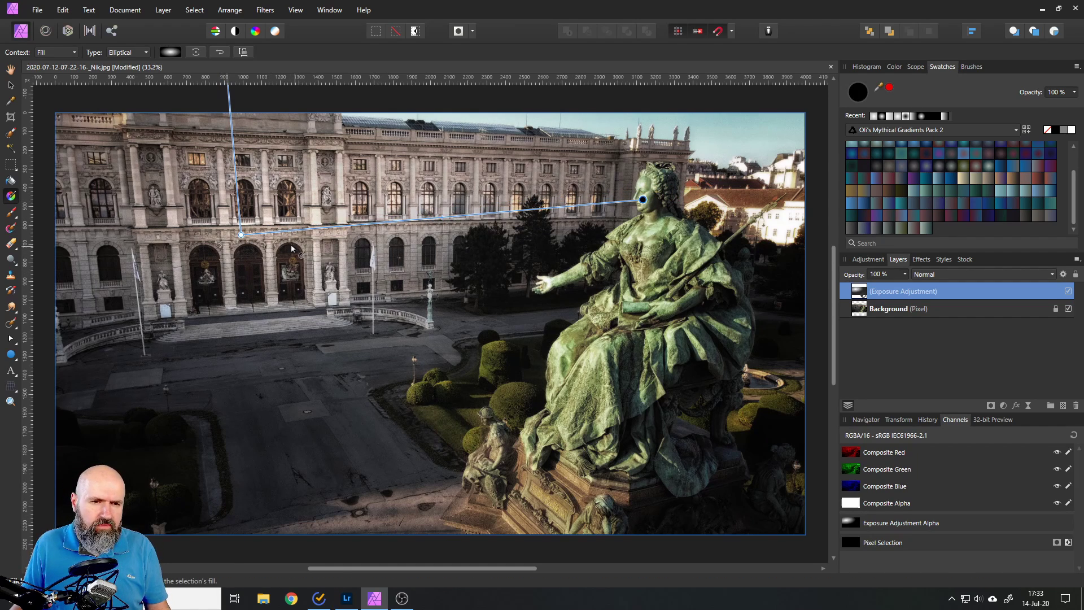
pyautogui.doubleClick(859, 291)
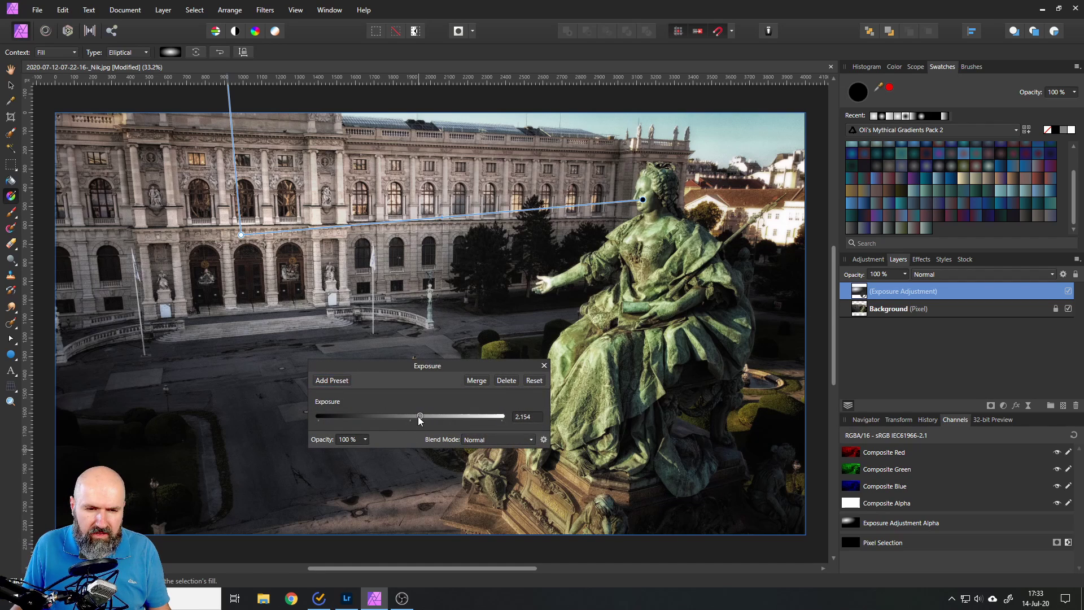
pyautogui.moveTo(420, 416); pyautogui.dragTo(418, 416)
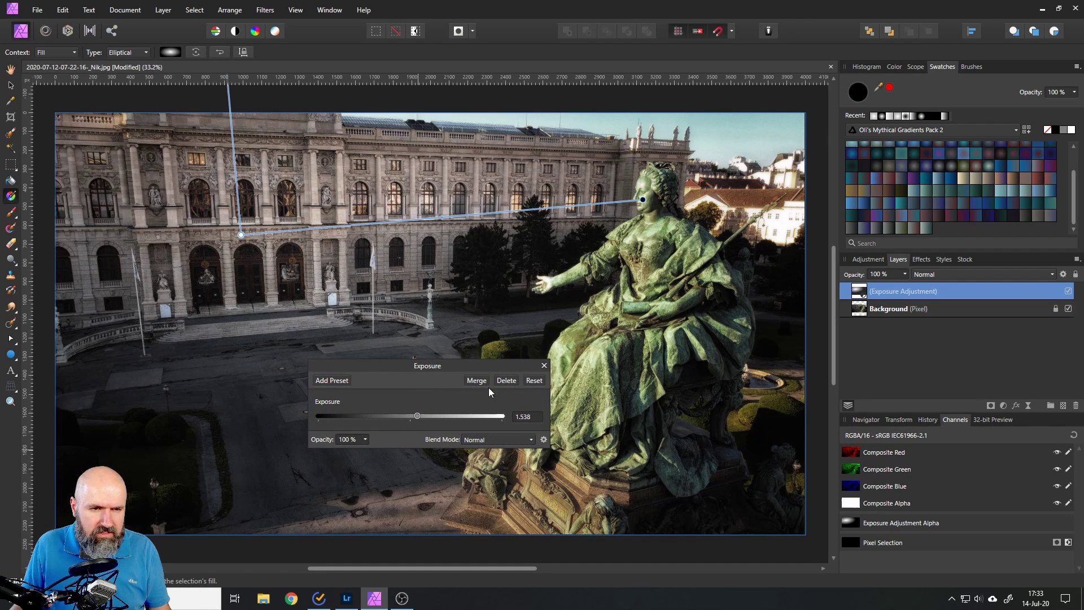
pyautogui.click(544, 366)
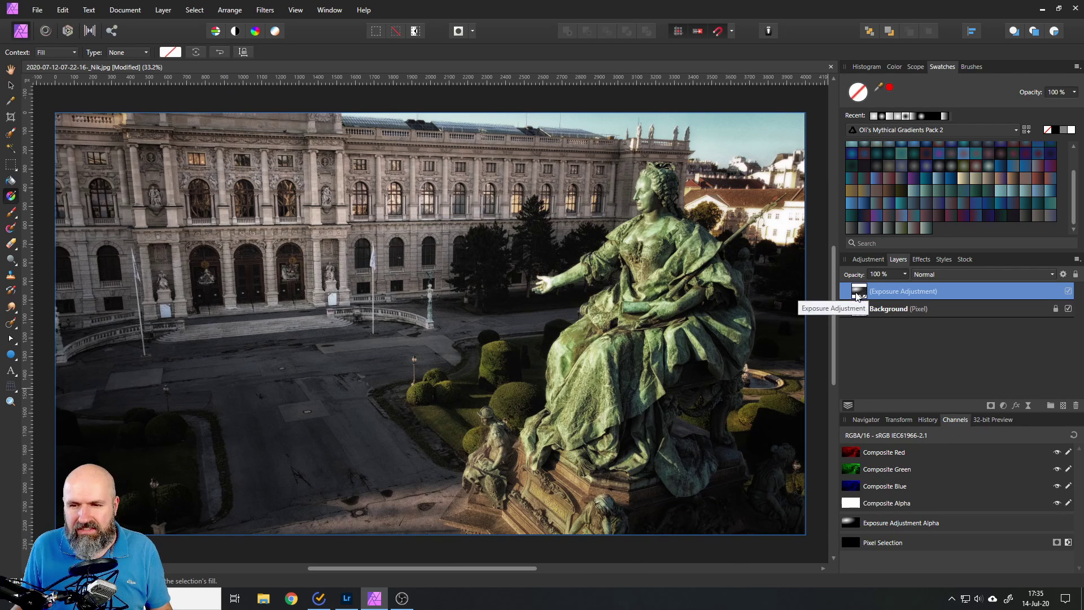
# Duplicate the Exposure layer and give the copy an elliptical gradient over the statue's base
pyautogui.rightClick(856, 296)
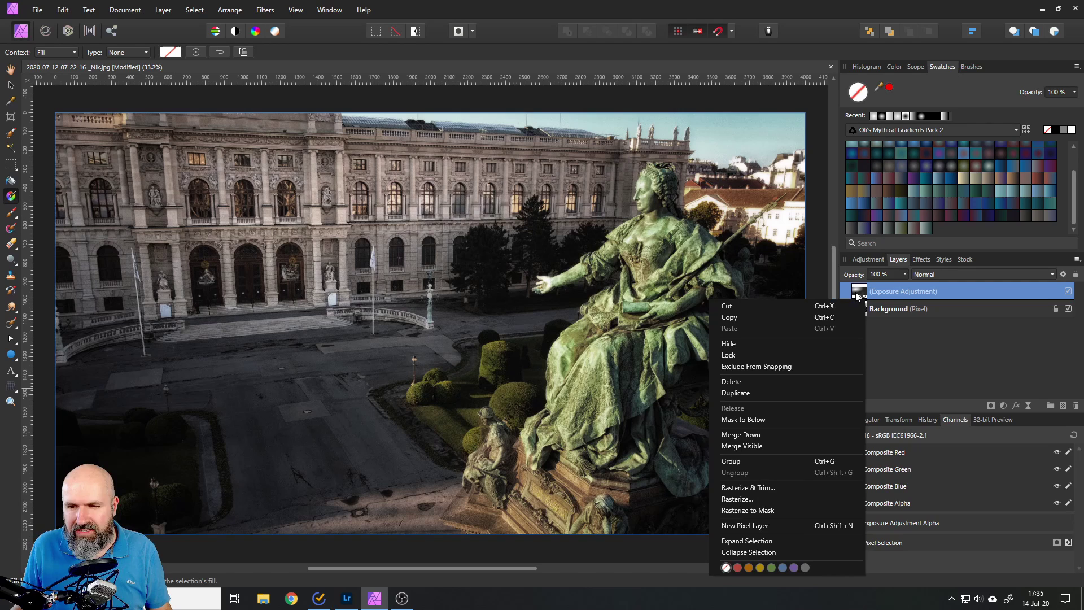
pyautogui.click(744, 393)
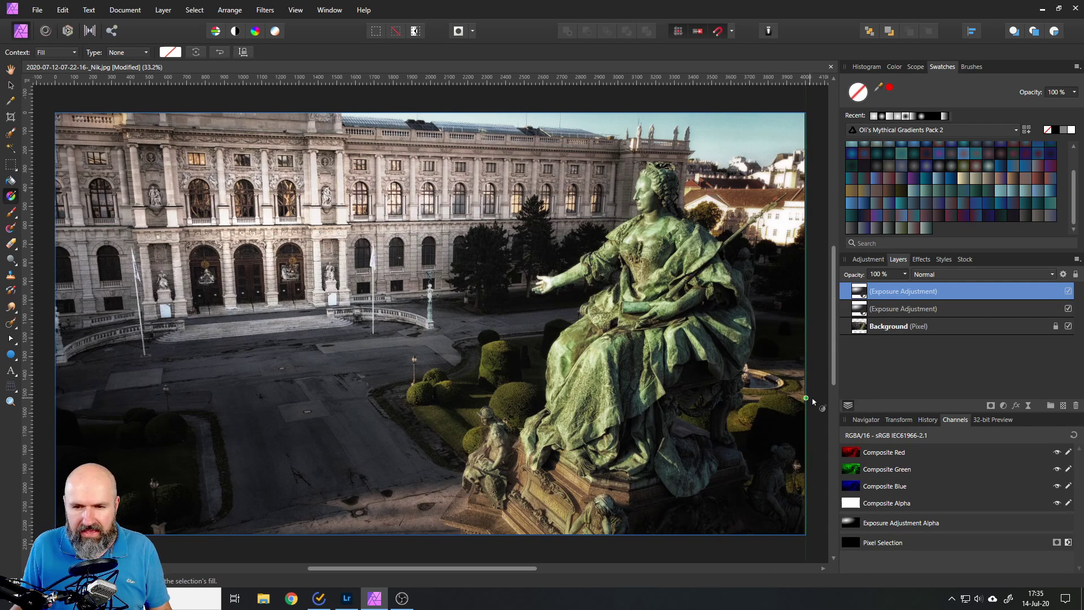
pyautogui.click(12, 197)
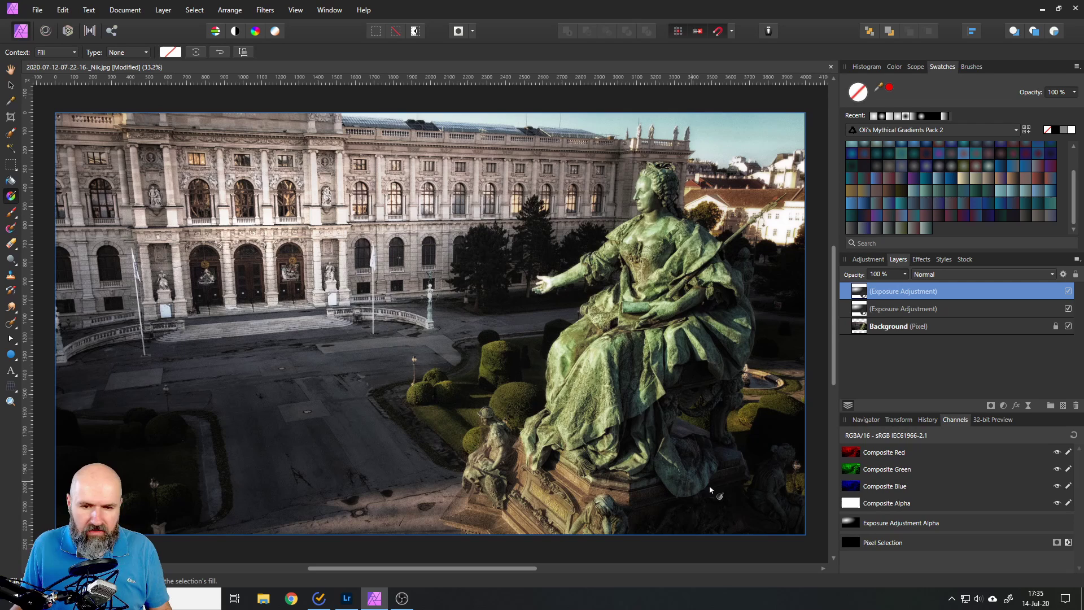
pyautogui.moveTo(702, 490); pyautogui.dragTo(754, 376)
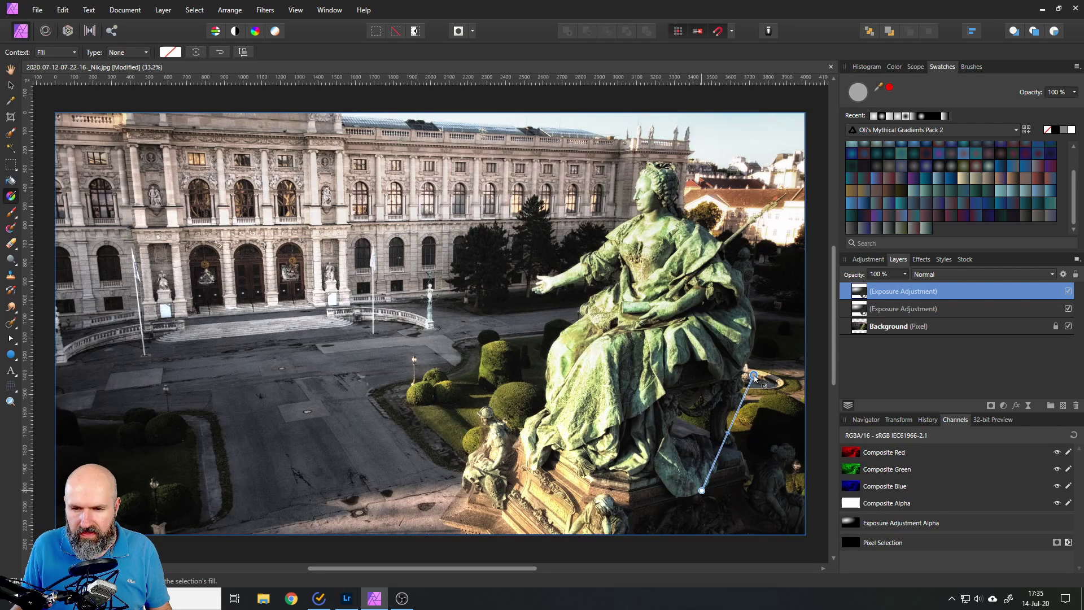
pyautogui.click(173, 54)
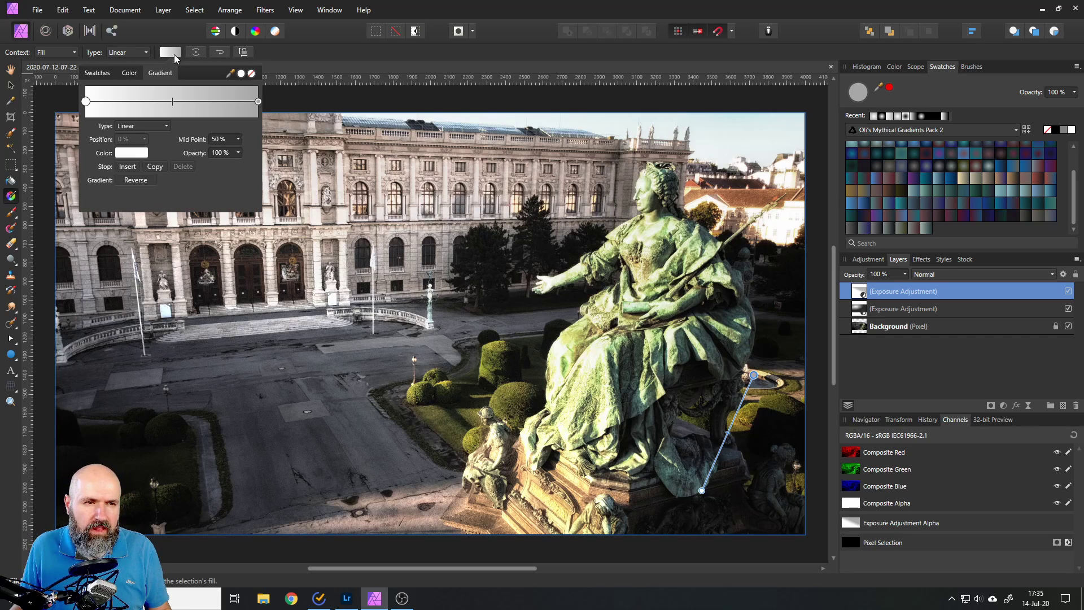
pyautogui.click(98, 73)
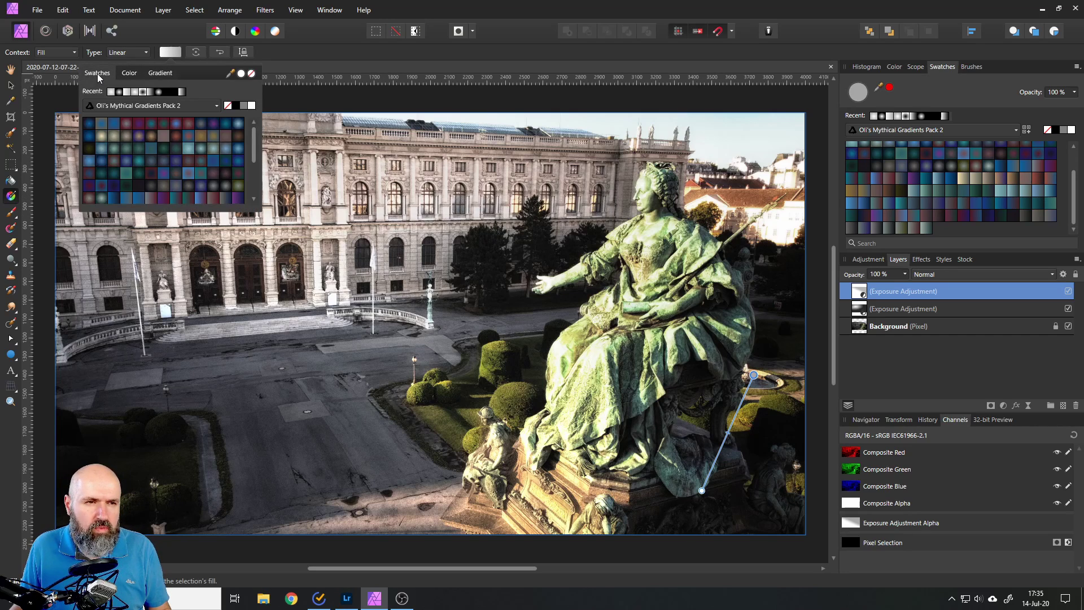
pyautogui.click(119, 92)
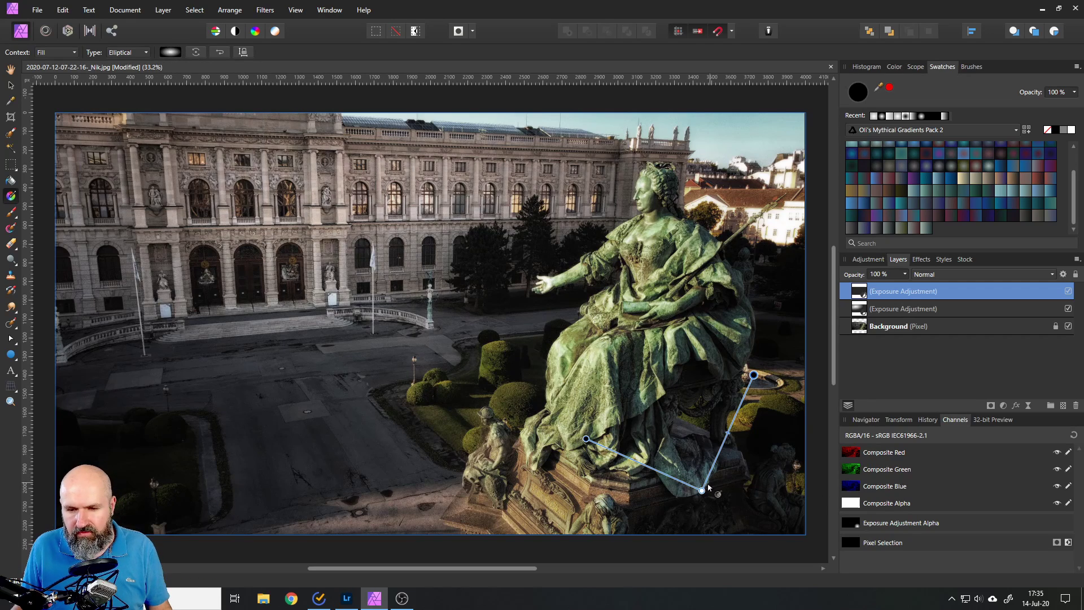
# Move, stretch and rotate the copy's elliptical gradient around the statue's lower drapery
pyautogui.moveTo(702, 490); pyautogui.dragTo(710, 450)
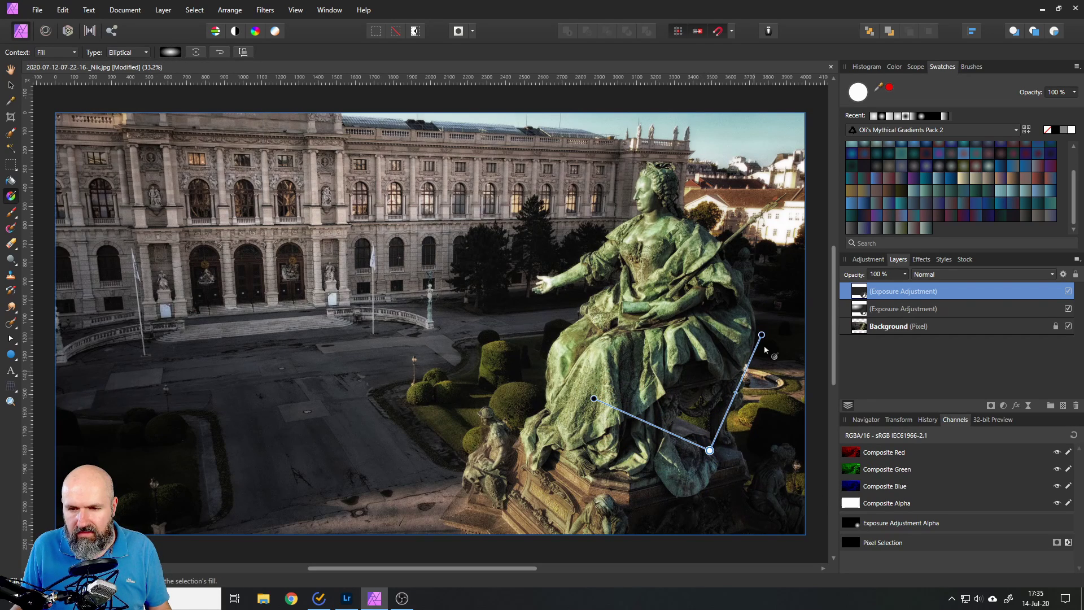
pyautogui.moveTo(762, 334); pyautogui.dragTo(761, 296)
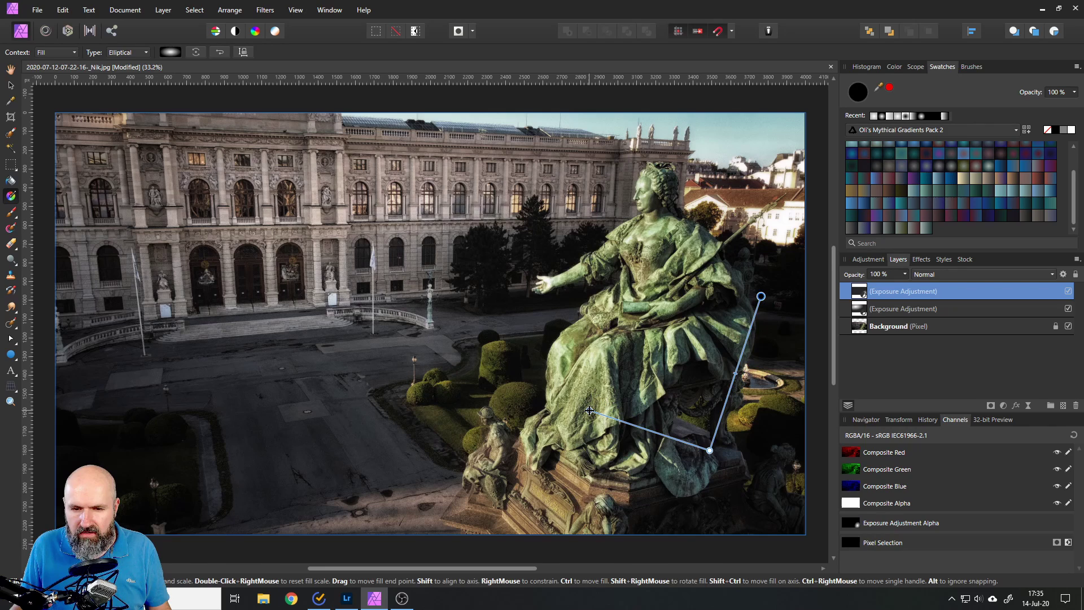
pyautogui.moveTo(590, 411); pyautogui.dragTo(613, 403)
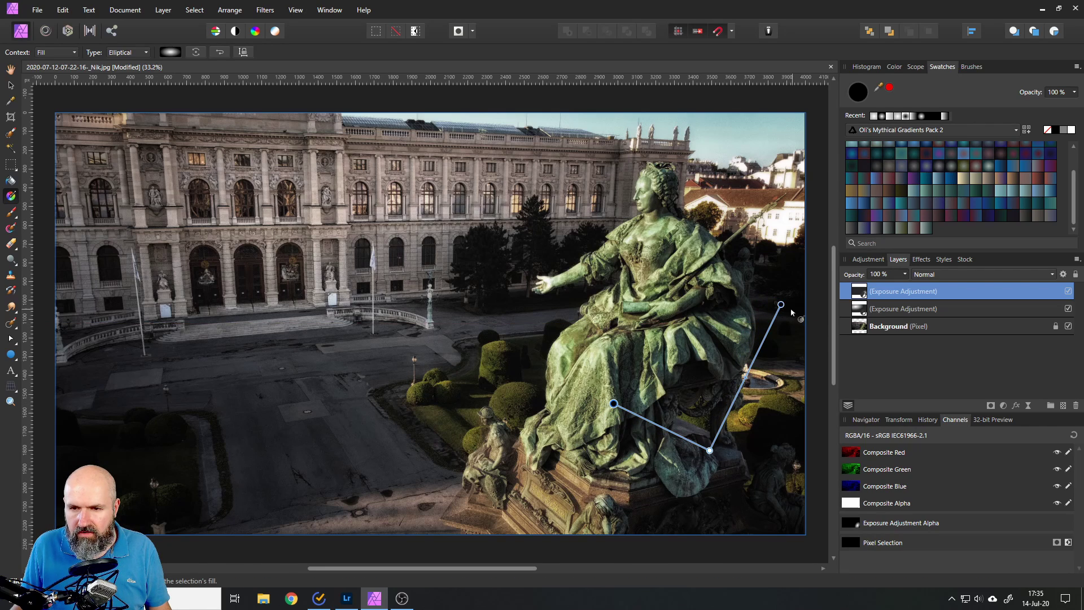
pyautogui.moveTo(780, 305); pyautogui.dragTo(773, 324)
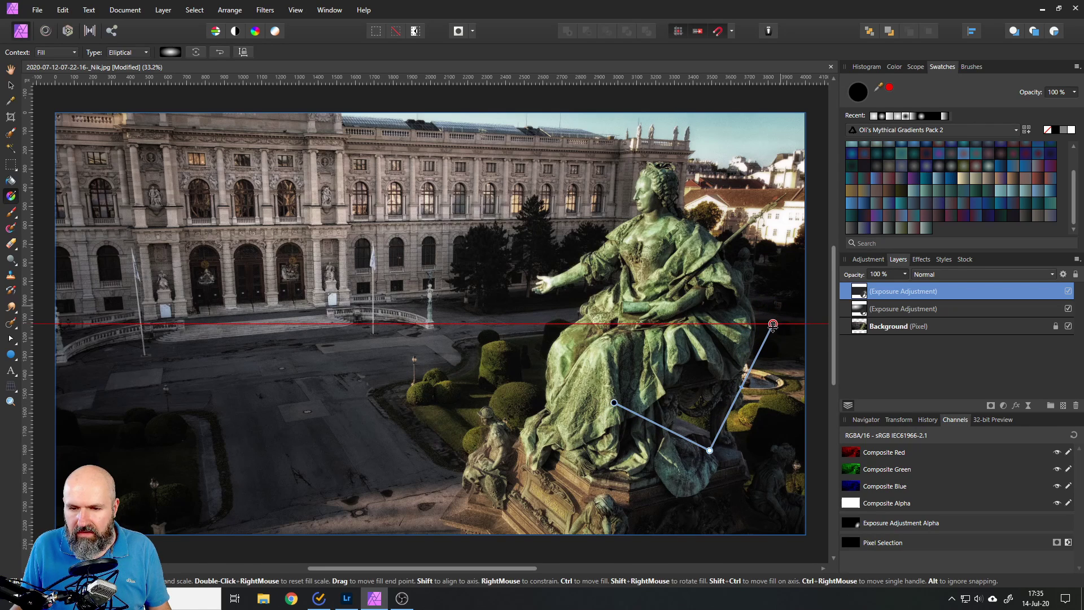
# Raise the copied Exposure to 2.769 and nudge its gradient up and right
pyautogui.doubleClick(863, 295)
pyautogui.moveTo(484, 370); pyautogui.dragTo(554, 274)
pyautogui.moveTo(490, 320); pyautogui.dragTo(495, 319)
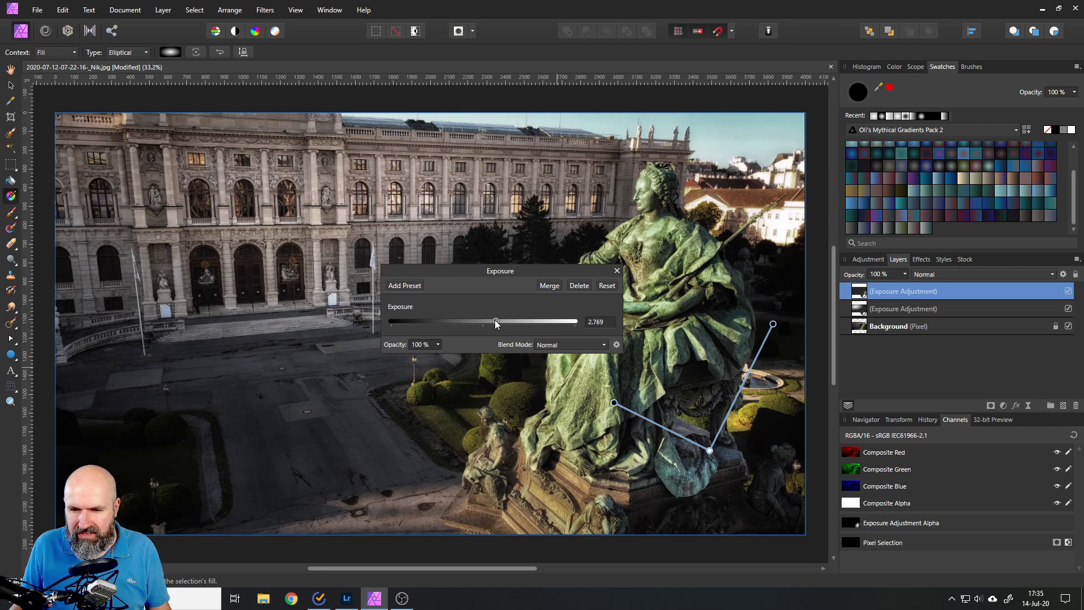
pyautogui.click(617, 271)
pyautogui.moveTo(710, 450); pyautogui.dragTo(725, 444)
# Zoom in on the statue base and add a Color Balance adjustment above the Exposure layers
pyautogui.scroll(5, 682, 466)
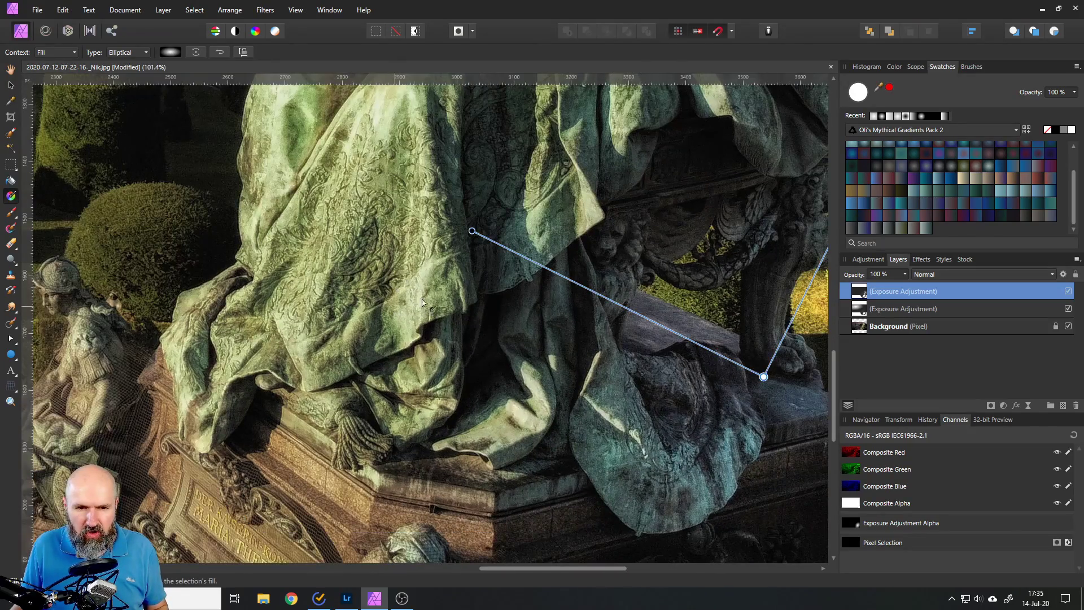
pyautogui.hscroll(2, 422, 302)
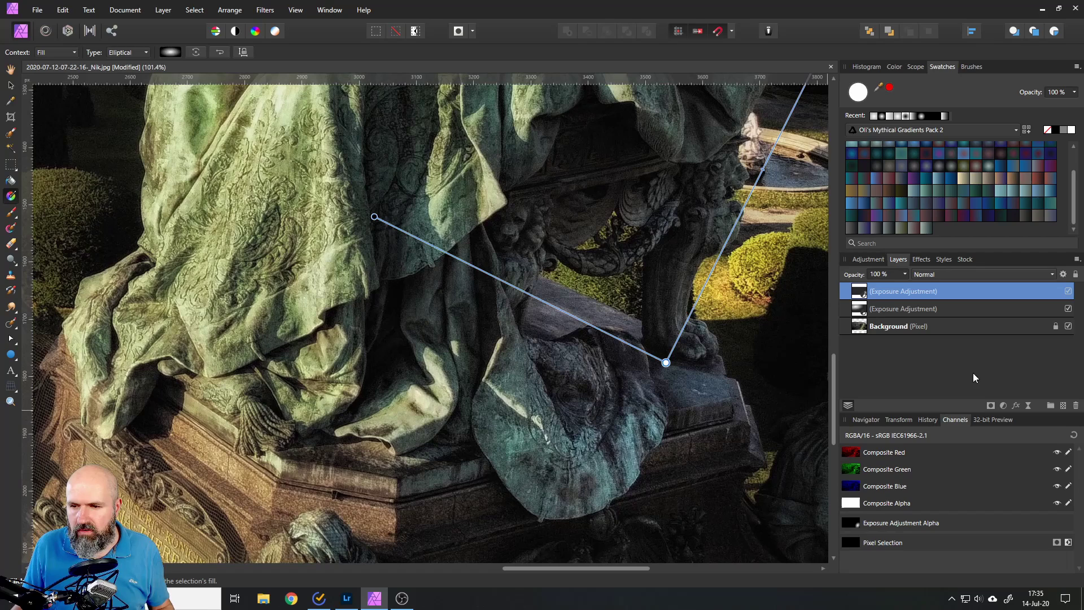
pyautogui.click(1003, 405)
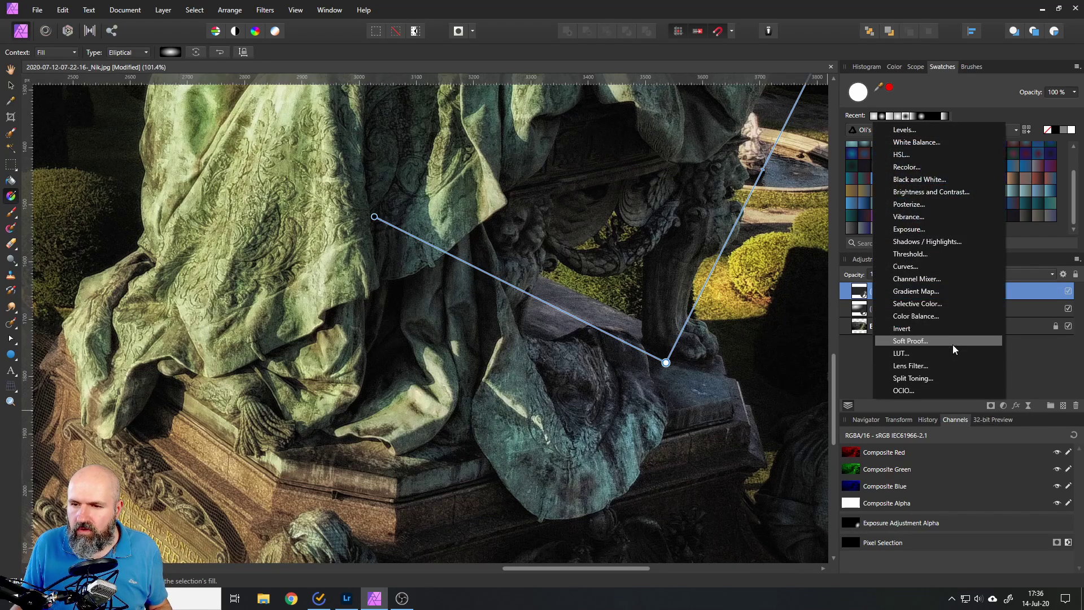
pyautogui.click(931, 318)
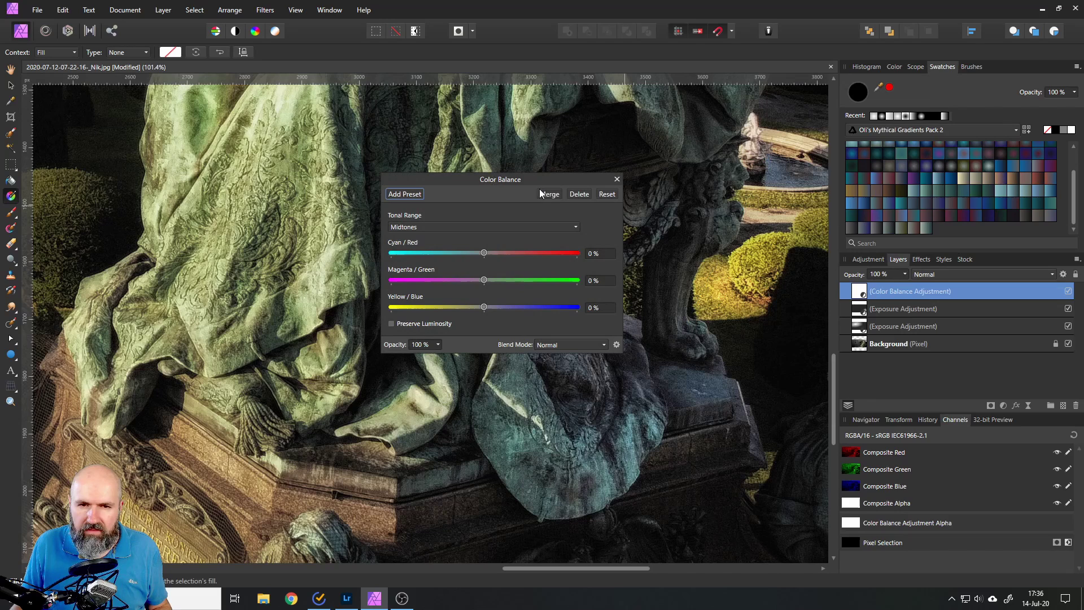
# Draw an elliptical gradient mask for the Color Balance across the statue's base drapery
pyautogui.moveTo(514, 179); pyautogui.dragTo(311, 168)
pyautogui.moveTo(547, 490); pyautogui.dragTo(627, 306)
pyautogui.click(170, 52)
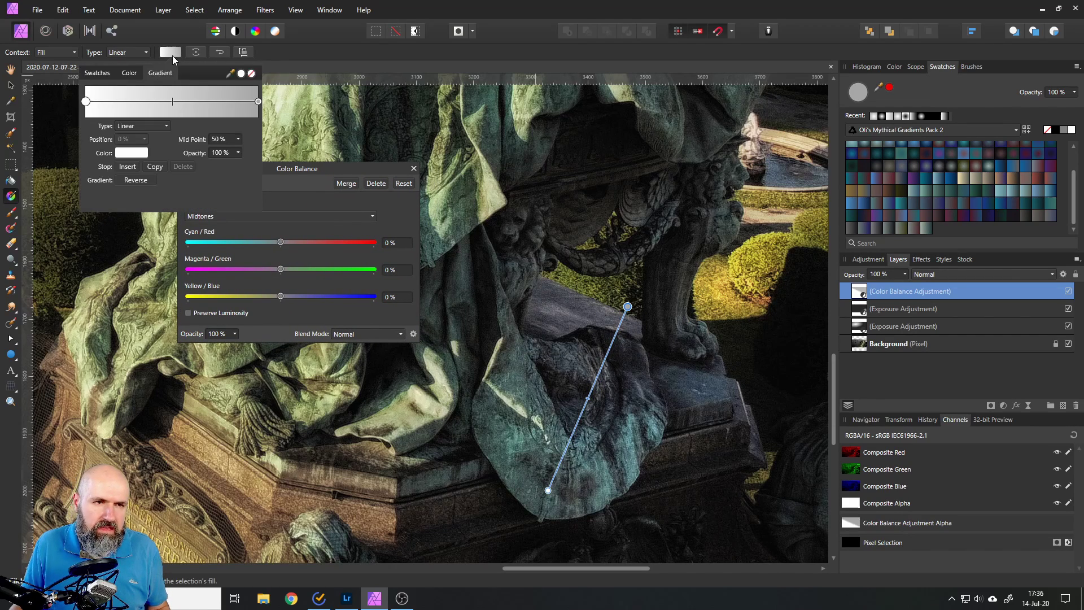
pyautogui.click(100, 75)
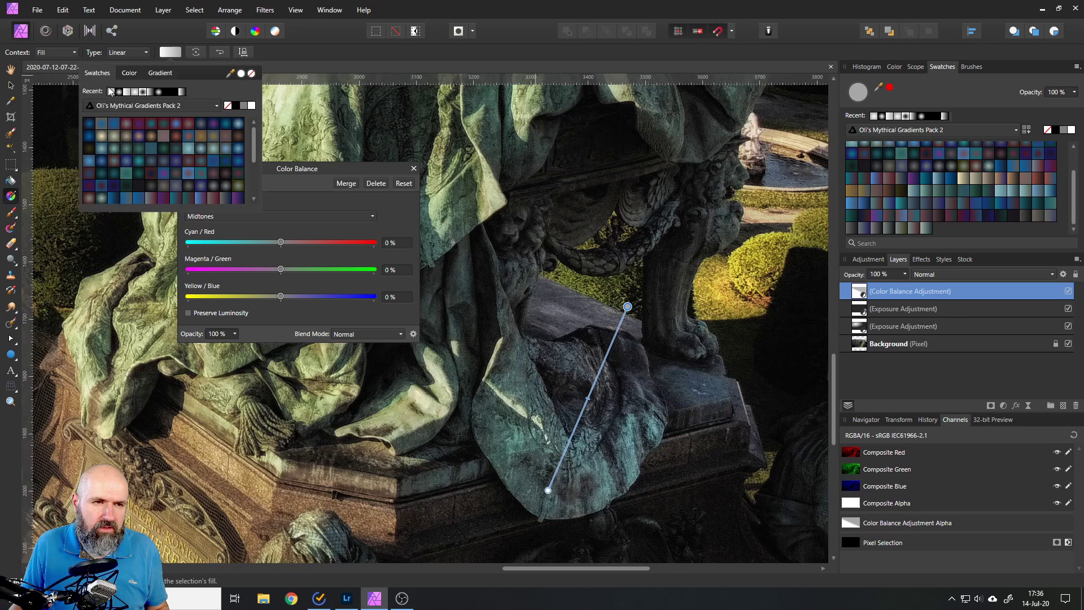
pyautogui.click(120, 92)
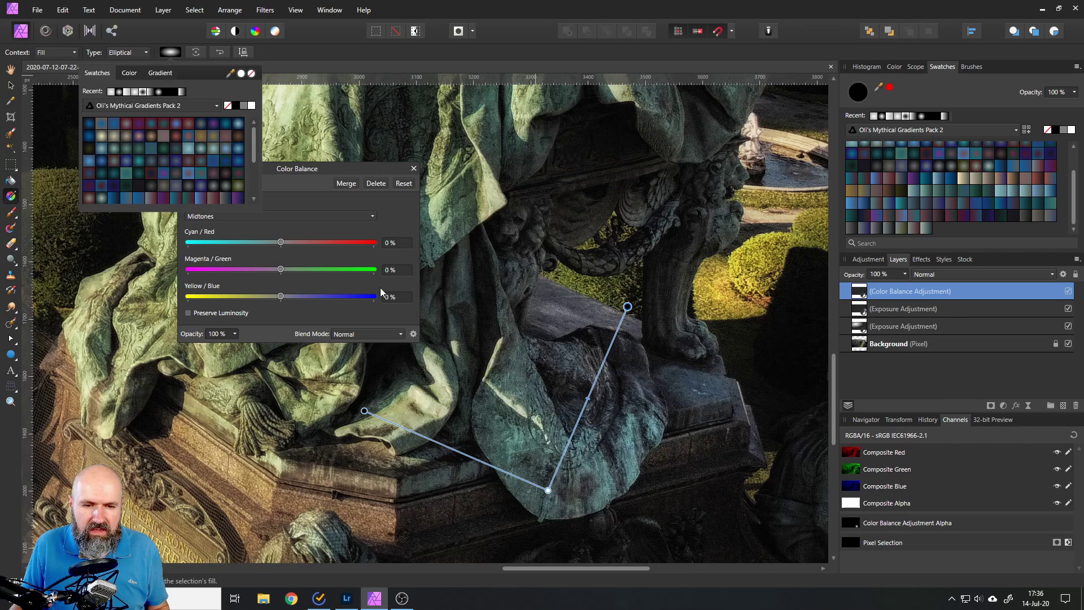
# Set Color Balance to Cyan/Red -36%, Magenta/Green 39%, Yellow/Blue -38%
pyautogui.moveTo(303, 170); pyautogui.dragTo(351, 182)
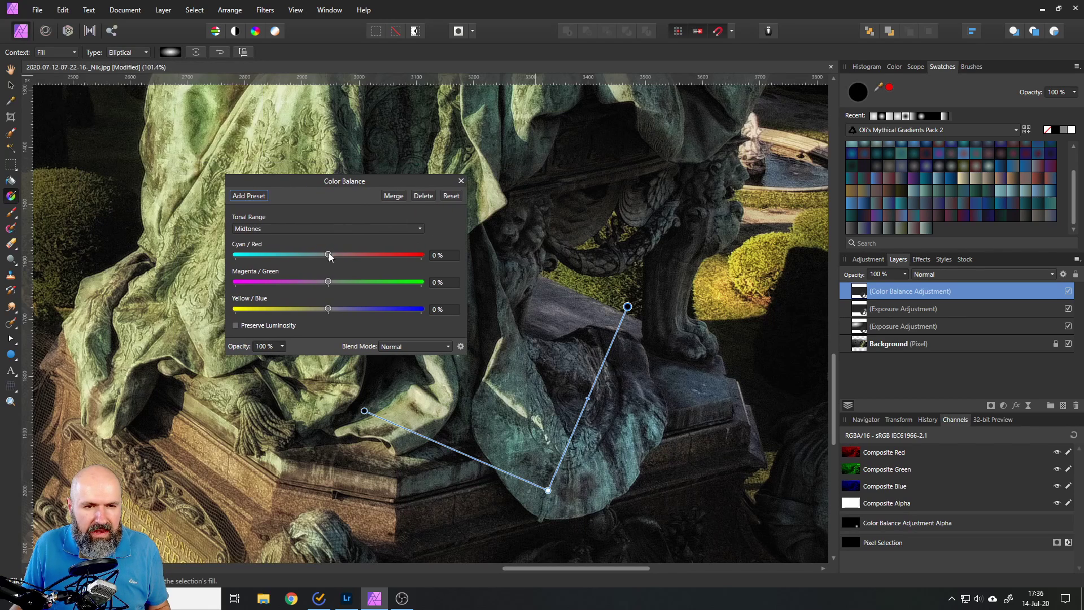
pyautogui.moveTo(328, 254); pyautogui.dragTo(304, 308)
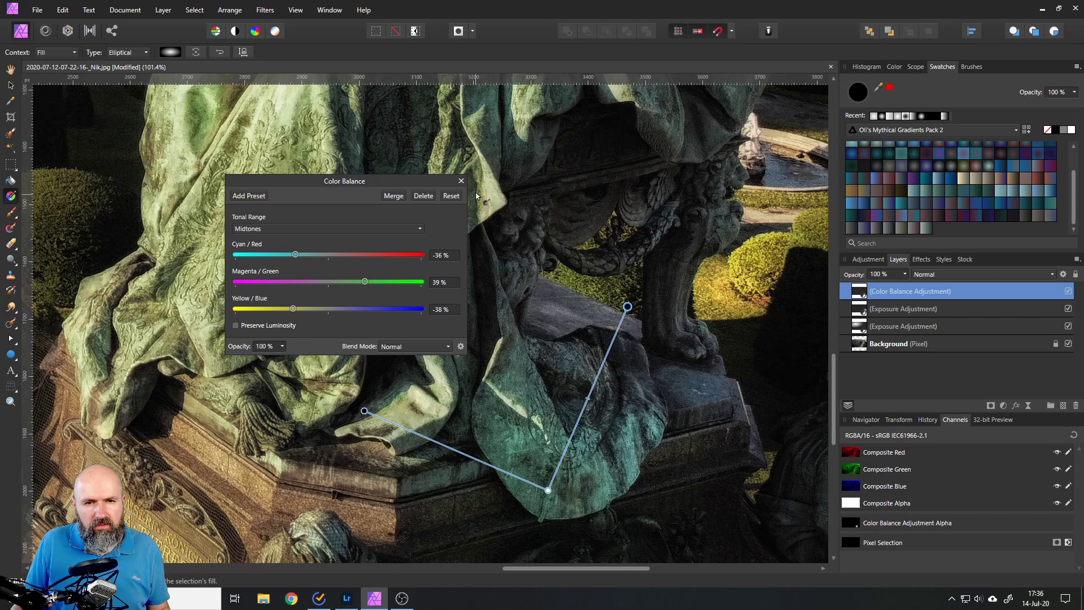
pyautogui.click(461, 181)
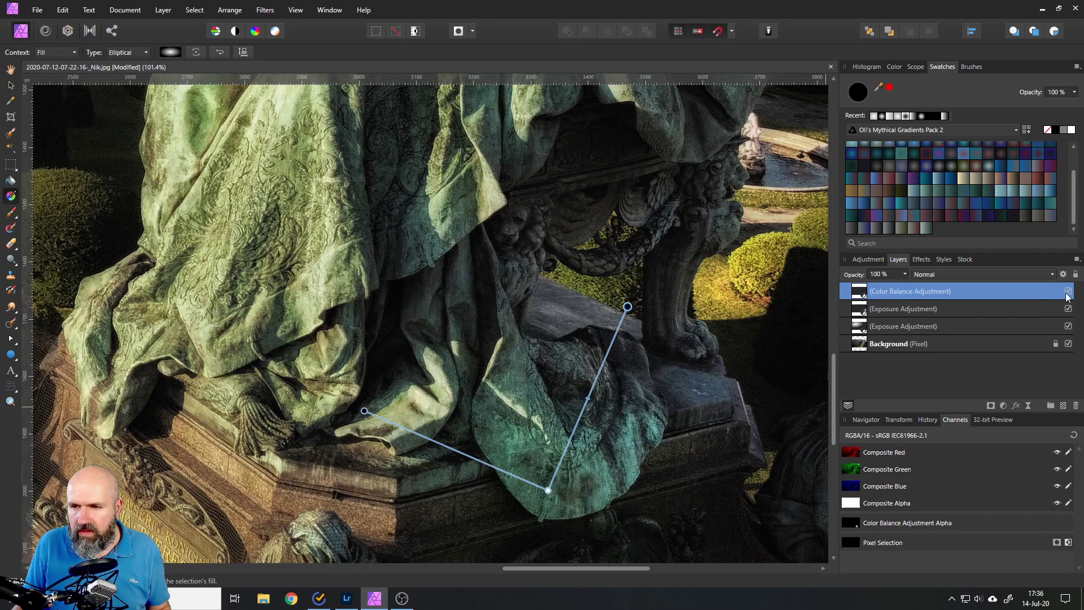
pyautogui.click(1068, 291)
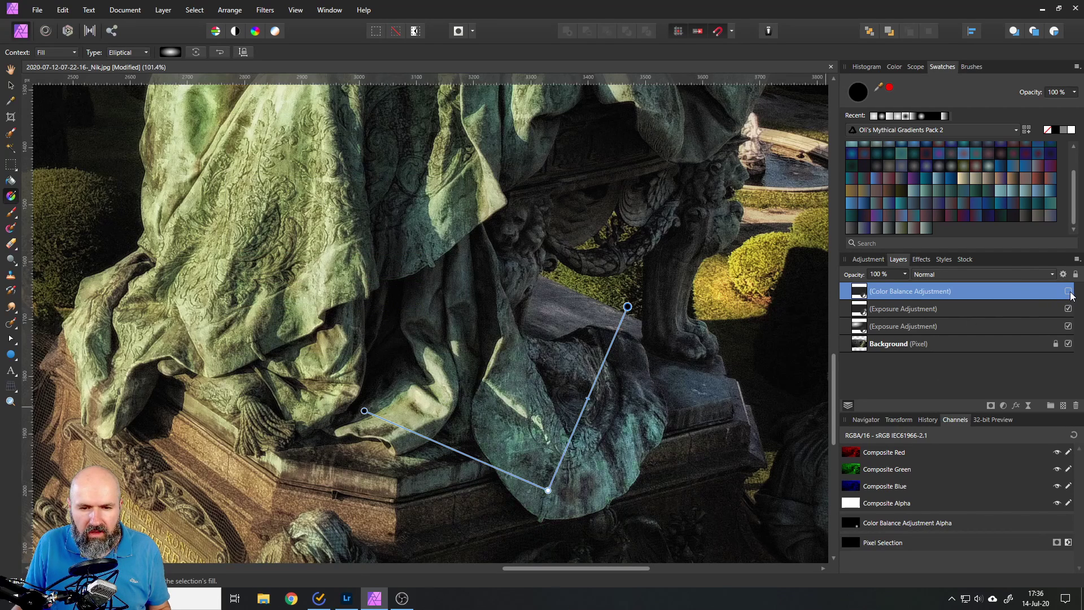
pyautogui.click(1068, 291)
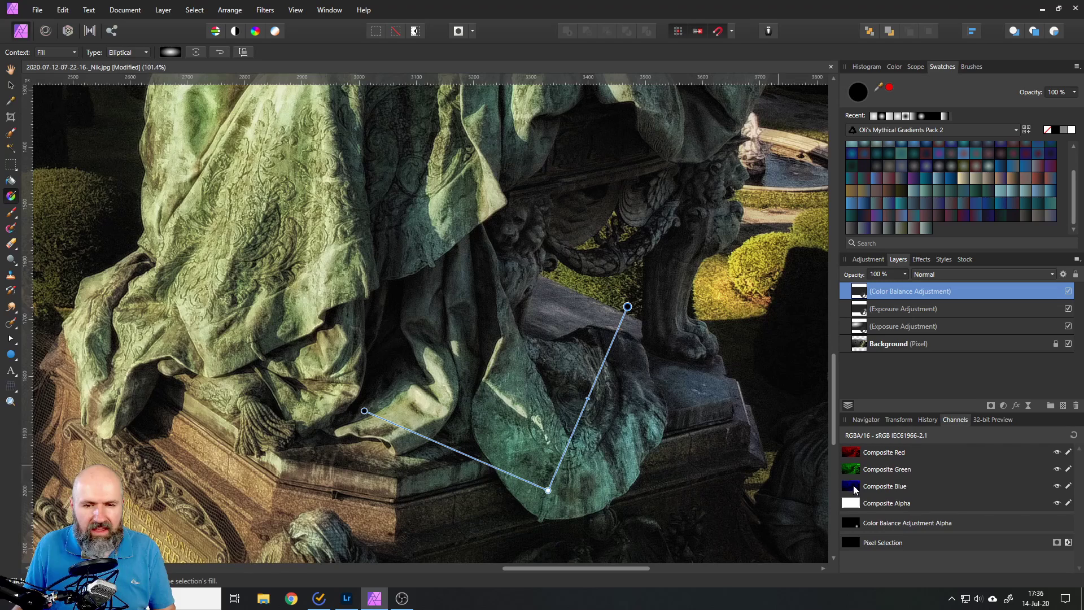
# Fit the whole image in the window and browse the Adjustments and Live Filters menus without adding any
pyautogui.click(10, 85)
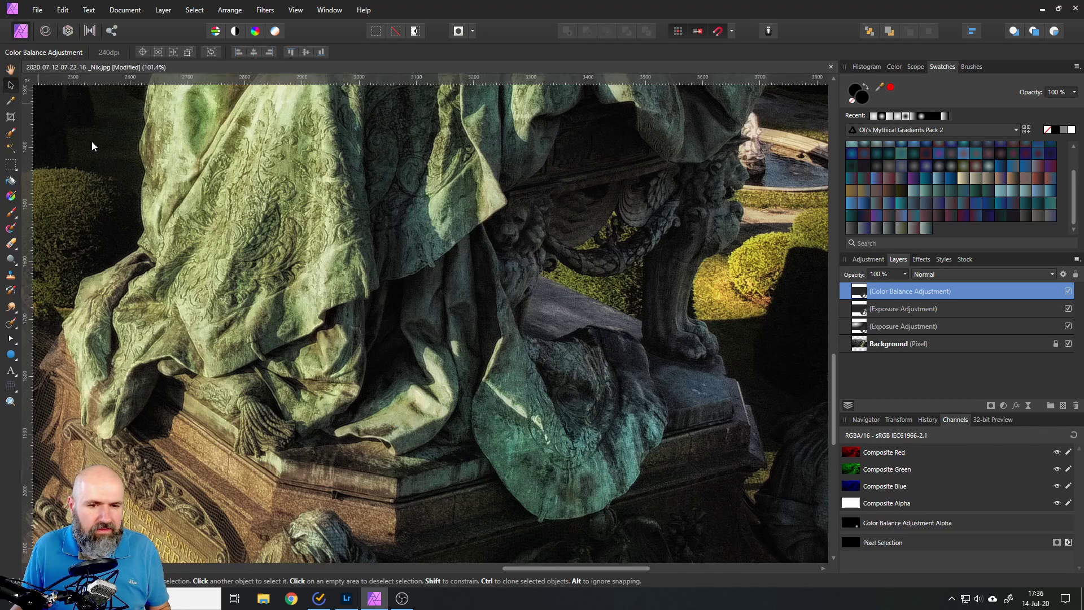
pyautogui.hotkey('ctrl', '0')
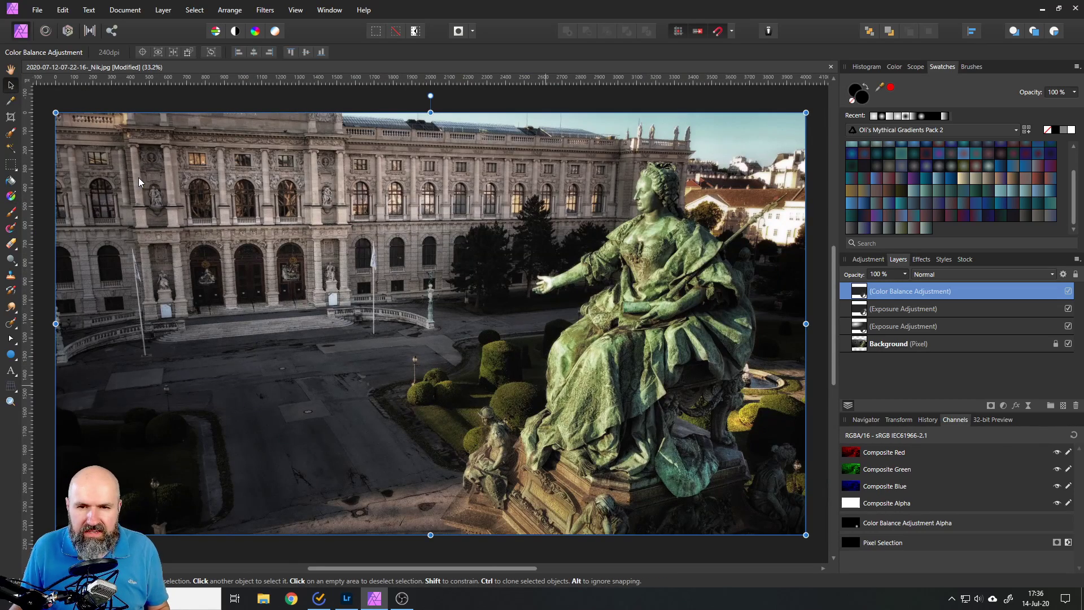
pyautogui.click(1003, 405)
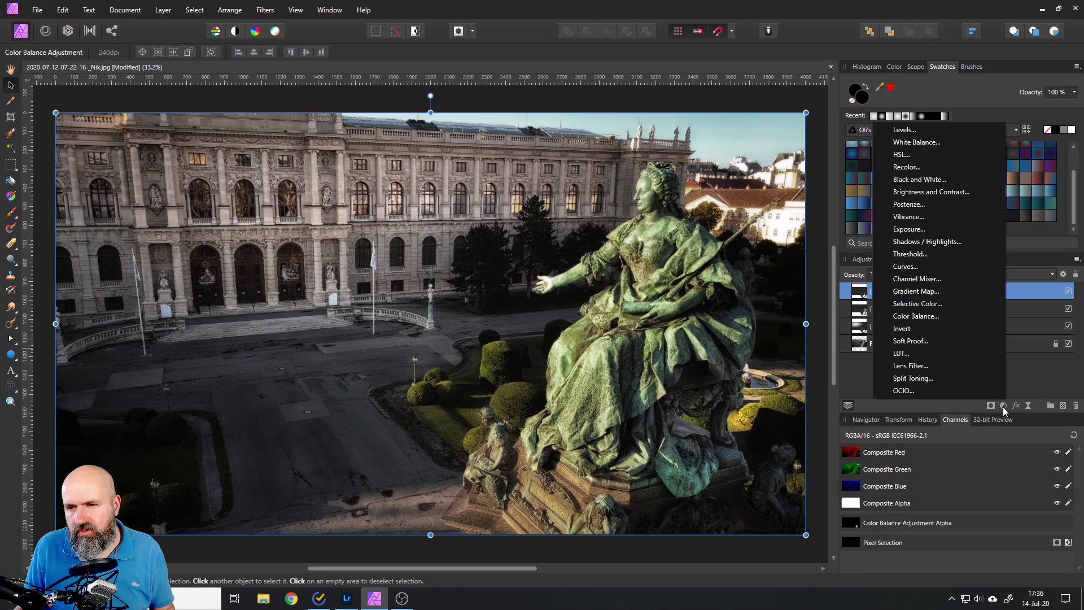
pyautogui.click(1029, 407)
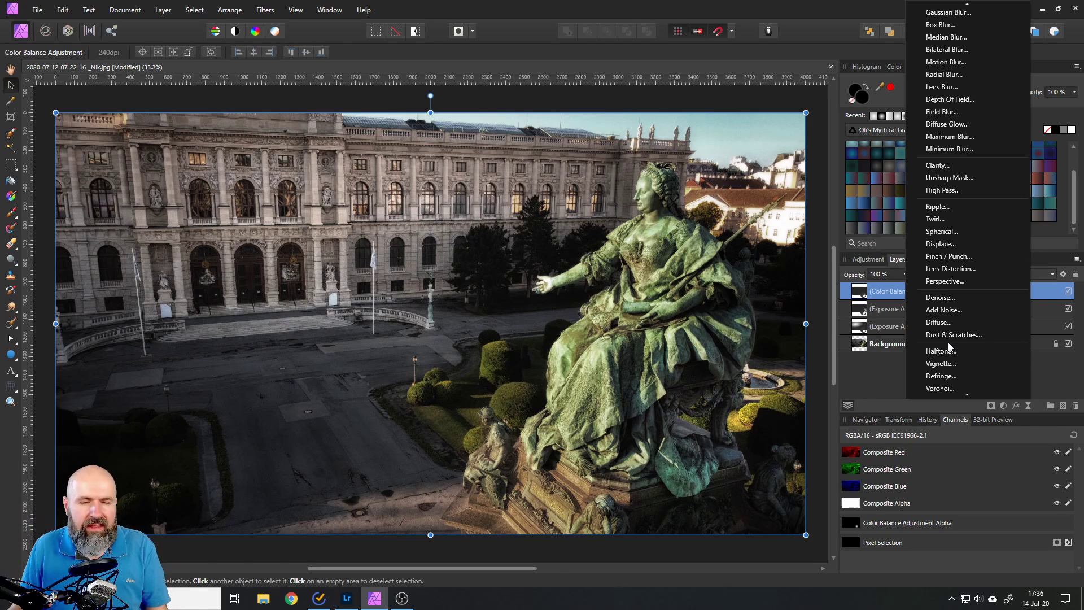
pyautogui.click(876, 378)
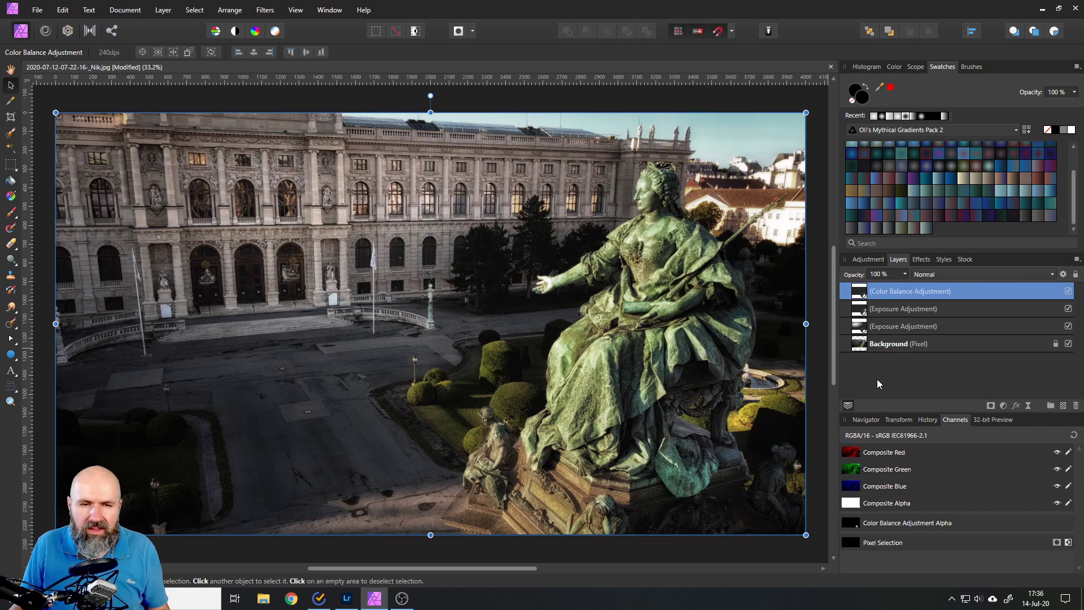